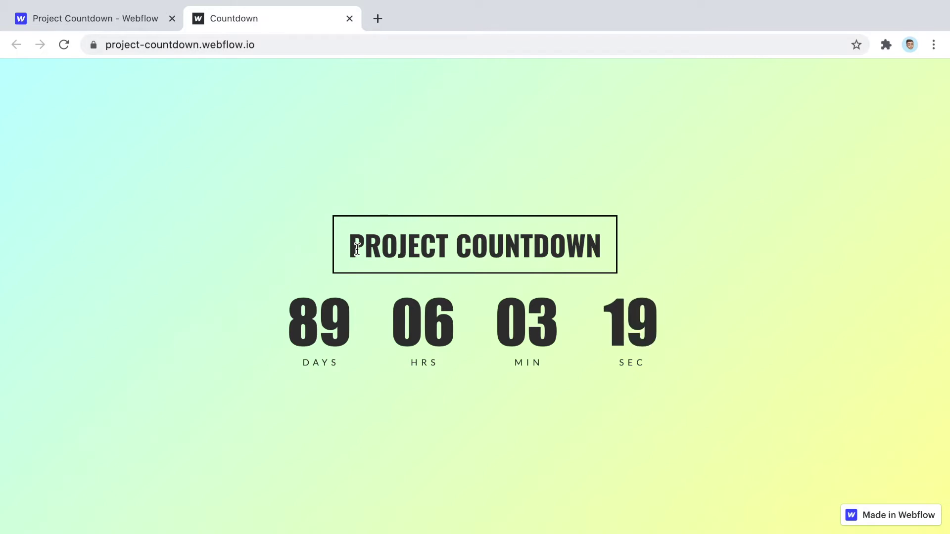
left_click(84, 19)
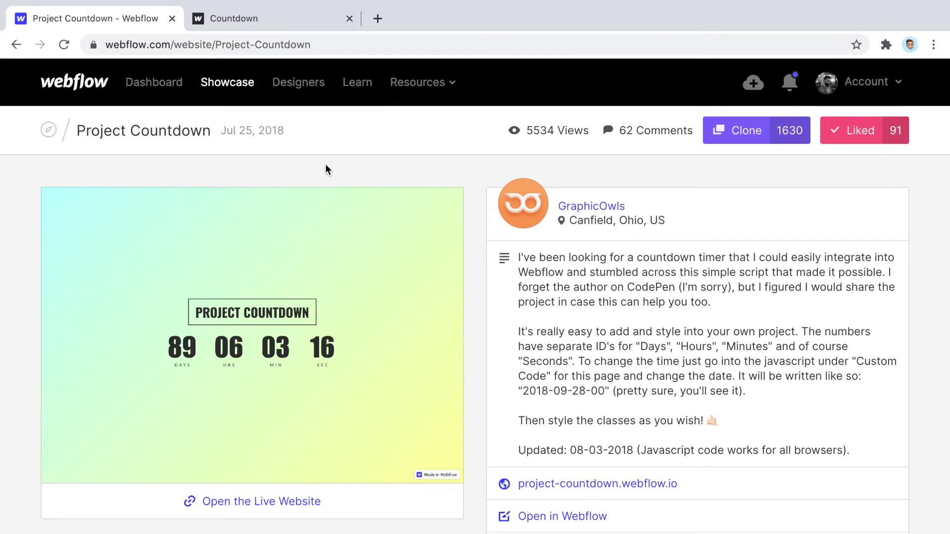
scroll(702, 191, "down", 3)
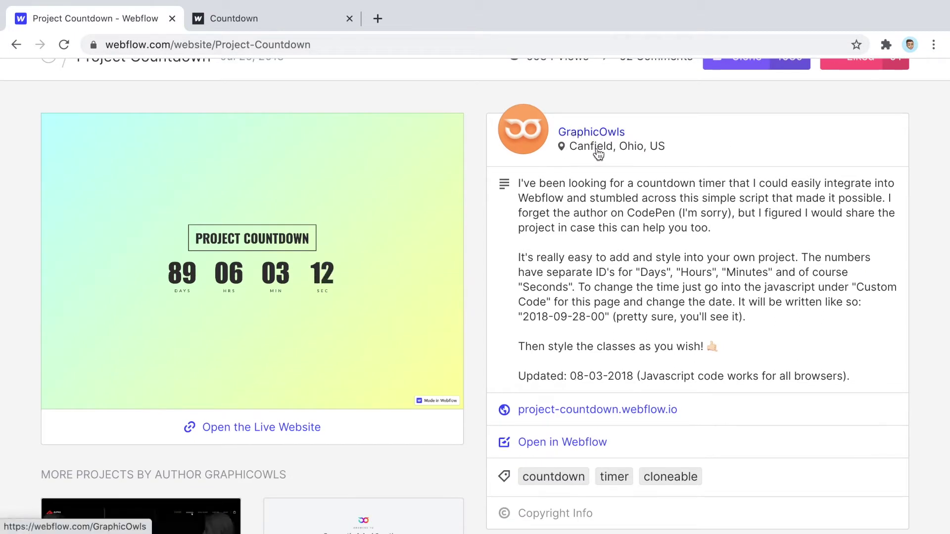
scroll(602, 193, "down", 4)
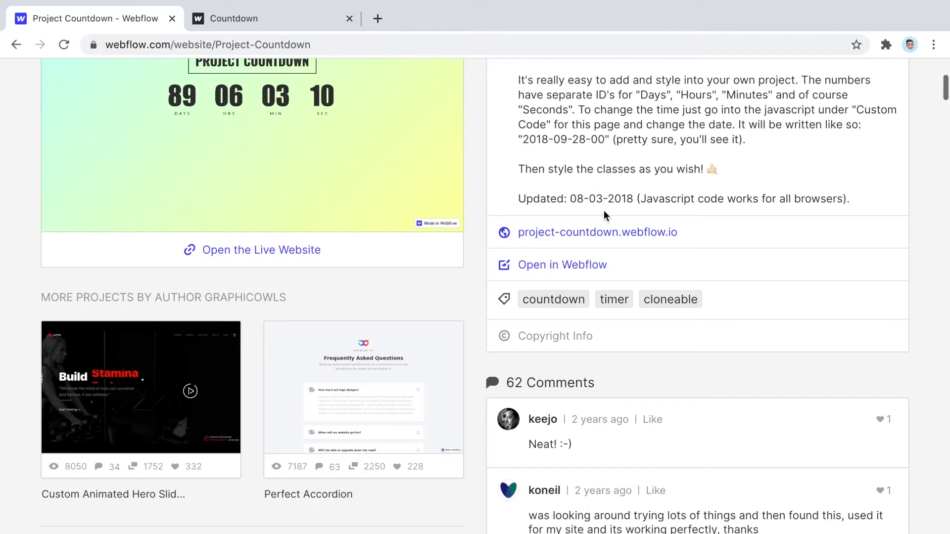
scroll(603, 216, "up", 3)
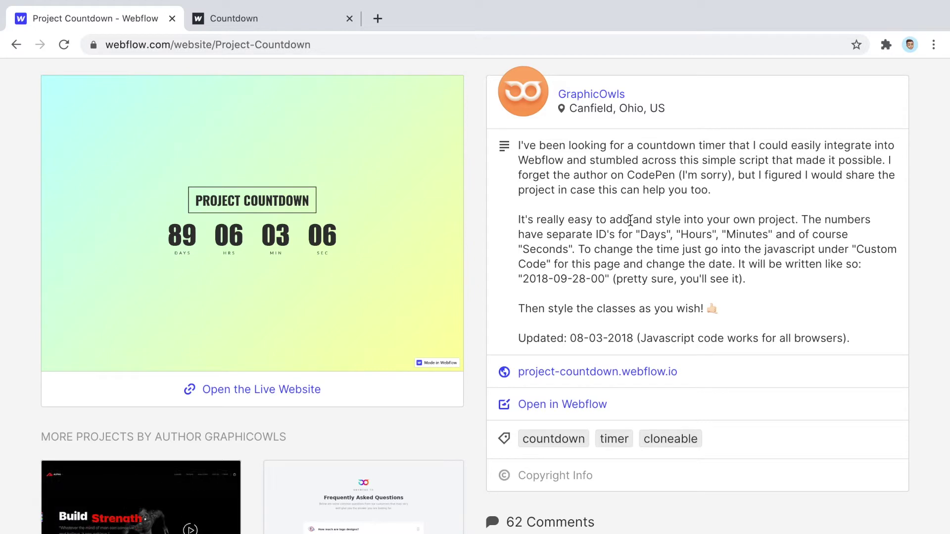
scroll(630, 220, "up", 3)
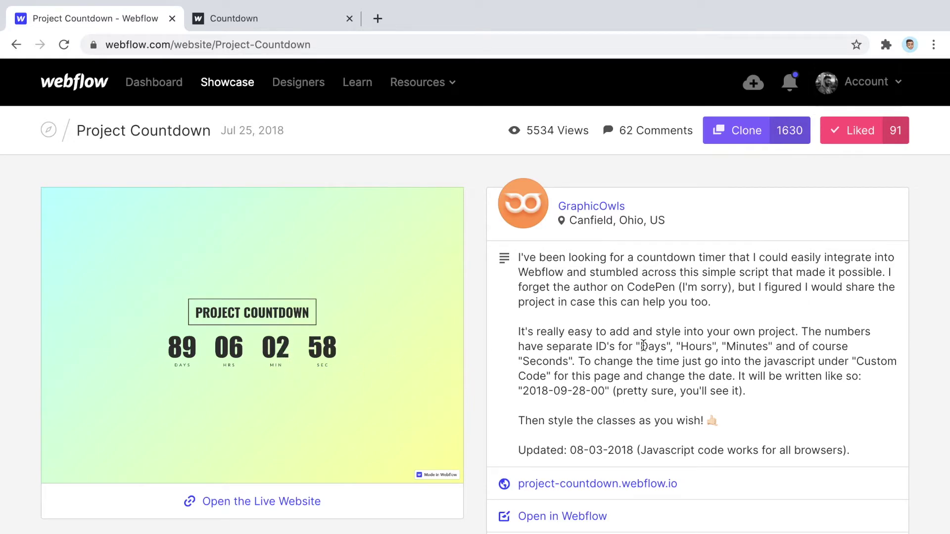
scroll(643, 345, "down", 3)
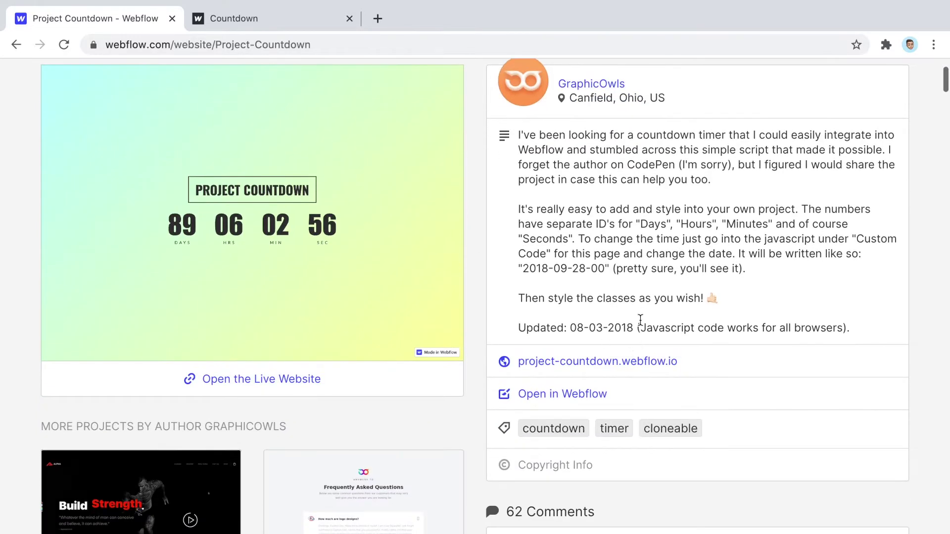
scroll(639, 319, "up", 3)
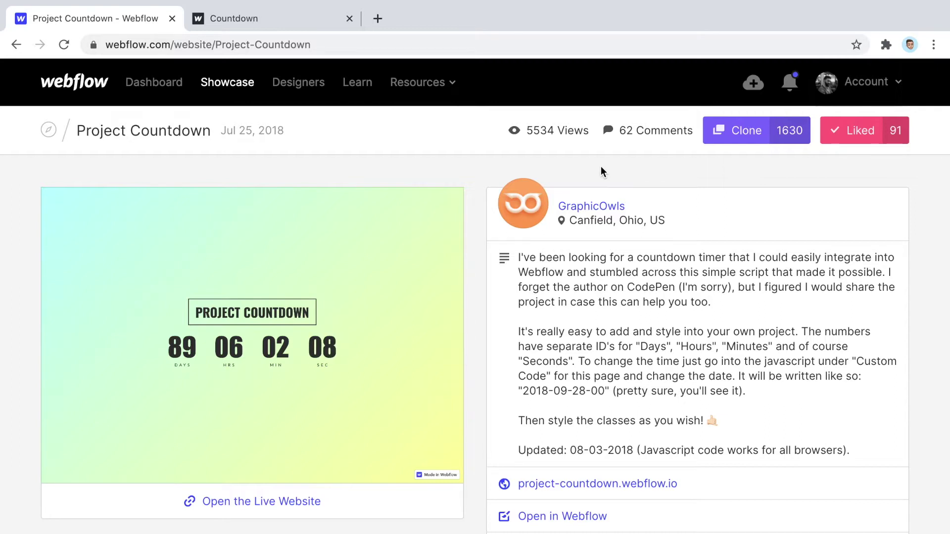
- Scroll the Project Countdown showcase page and open the project in the Webflow designer preview
scroll(601, 167, "down", 2)
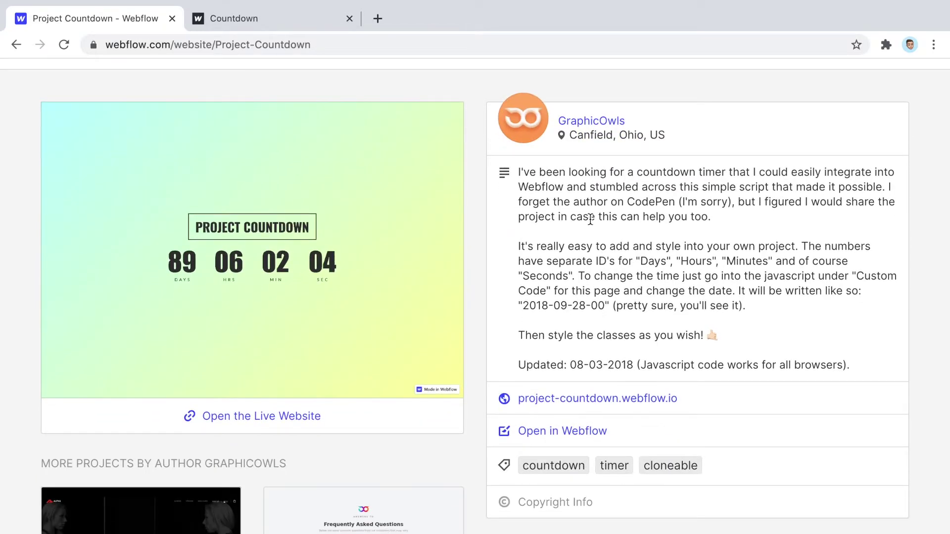
scroll(590, 219, "down", 2)
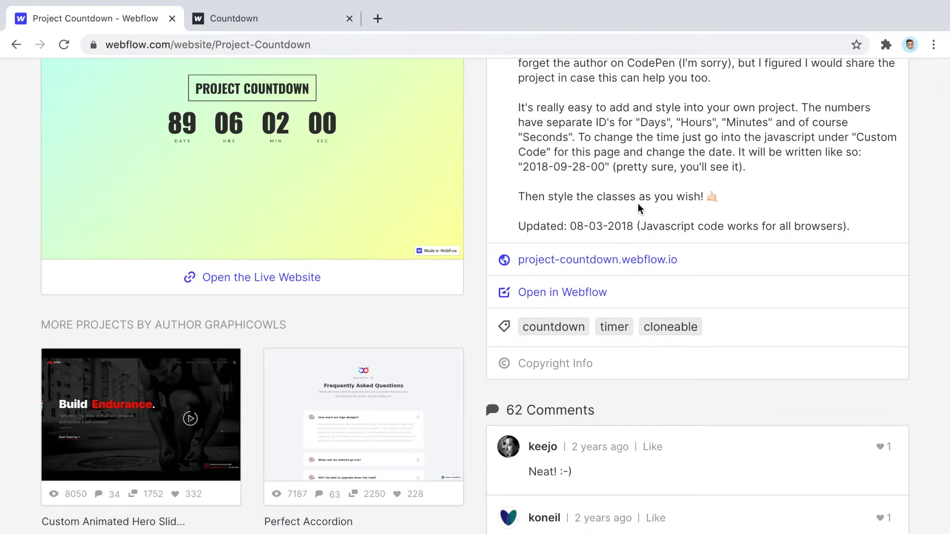
scroll(638, 204, "up", 4)
left_click(244, 44)
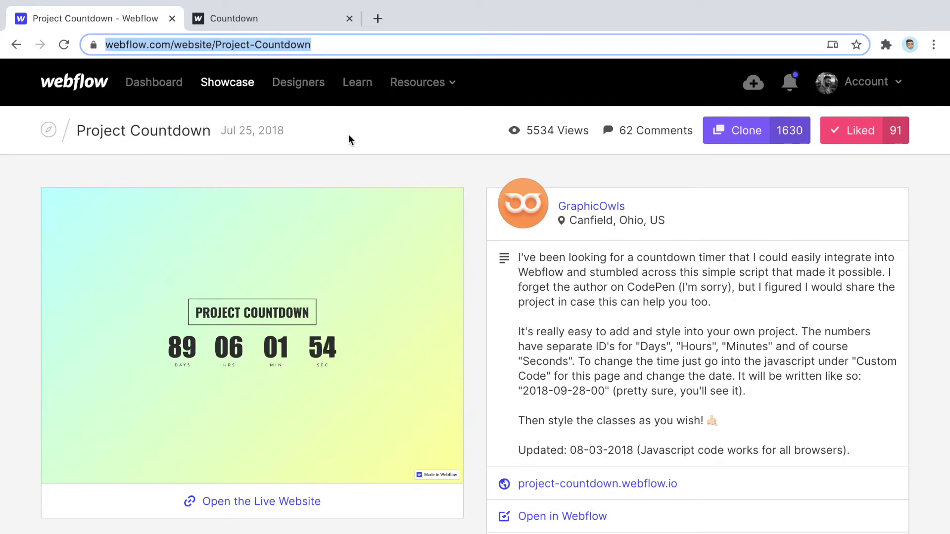
left_click(380, 168)
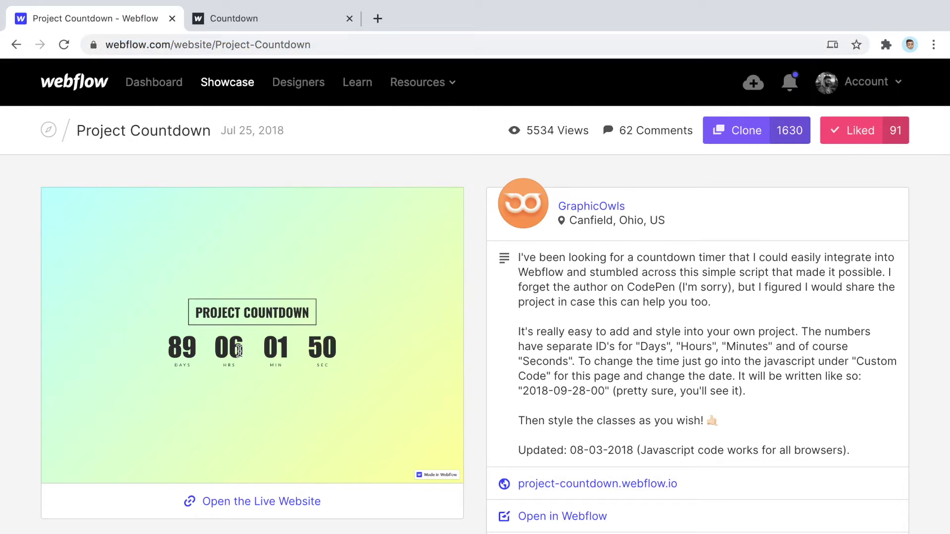
scroll(625, 491, "down", 2)
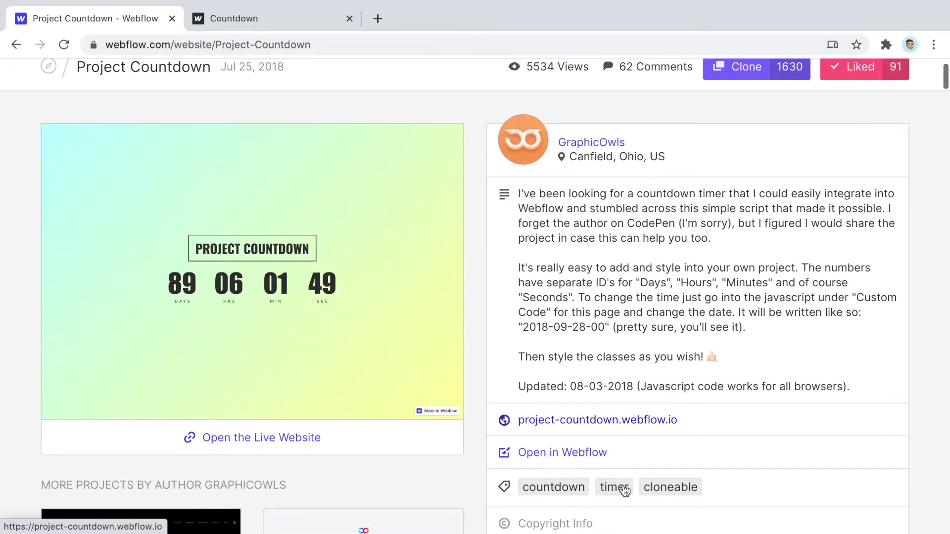
left_click(554, 456)
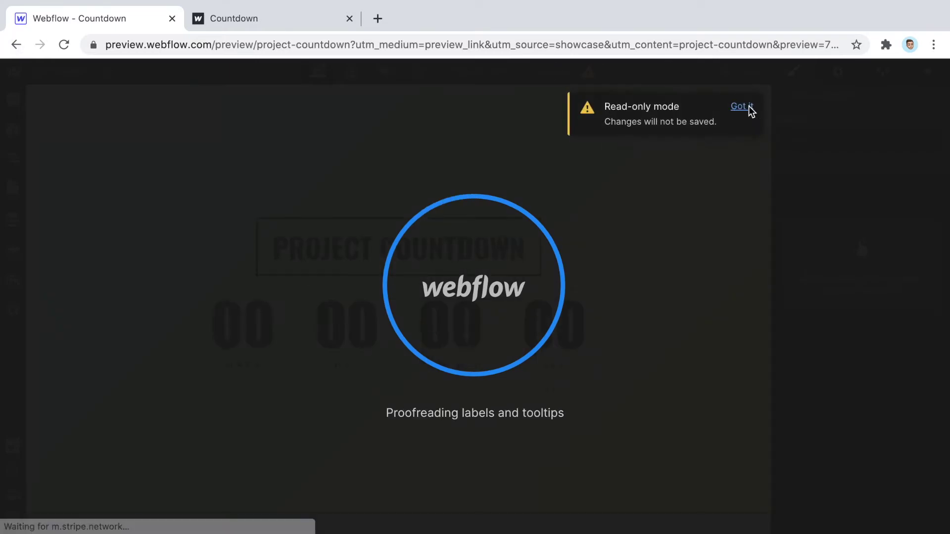
- Dismiss the read-only notice and go back to the Project Countdown showcase page
left_click(740, 107)
left_click(16, 45)
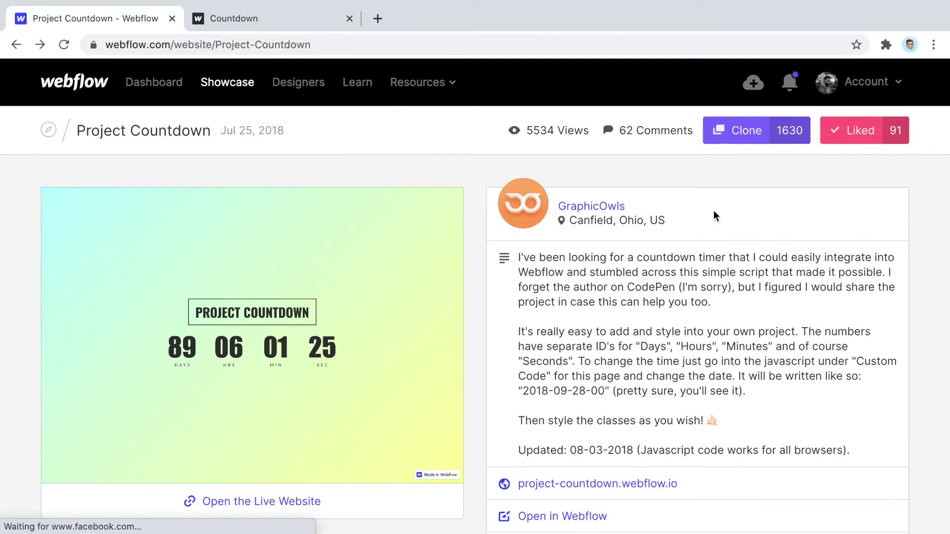
- Clone Project Countdown to reach its Clone Project page on the Personal account
left_click(739, 130)
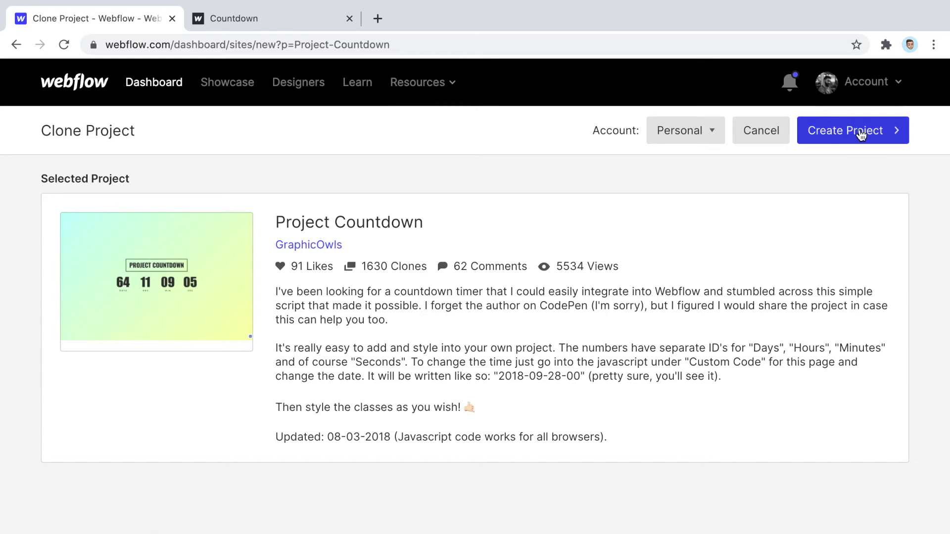
- Create the cloned project under the name 'Timer'
left_click(862, 135)
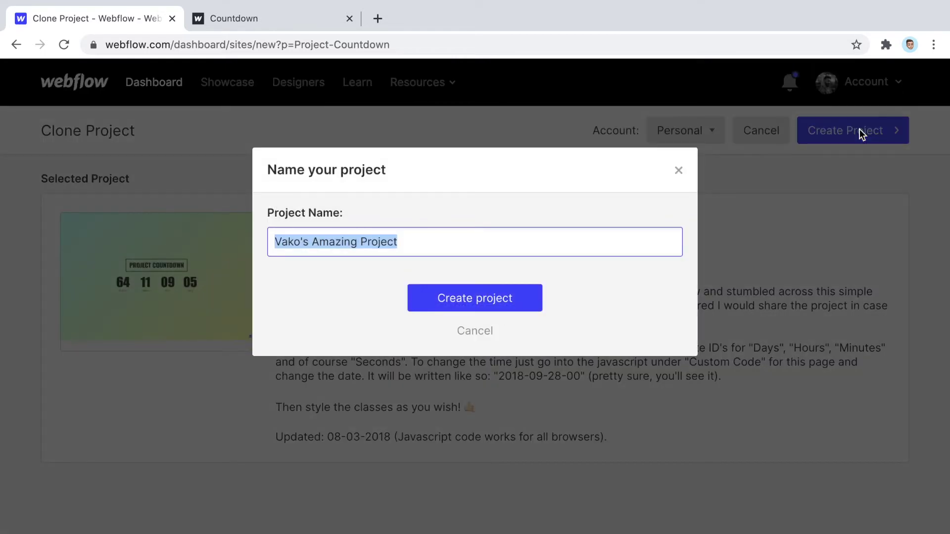
type("Timer")
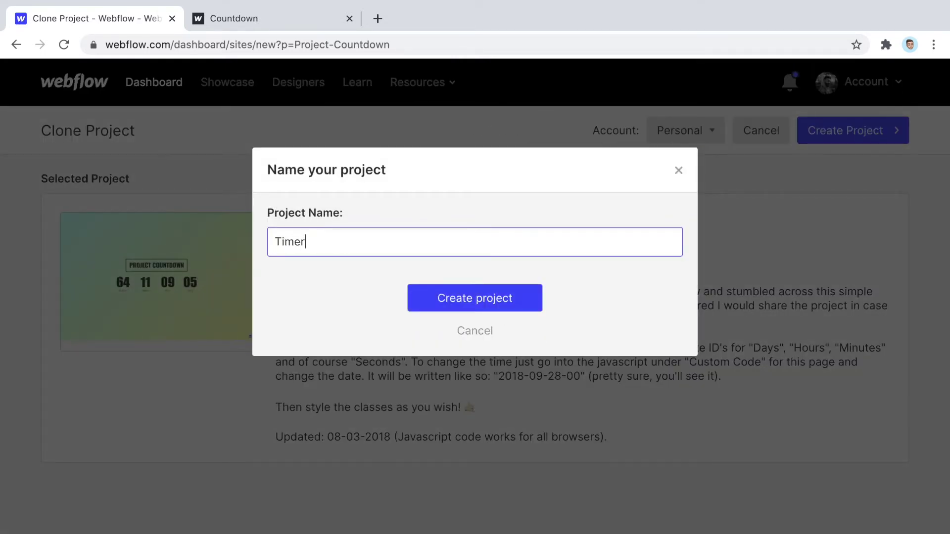
key("Return")
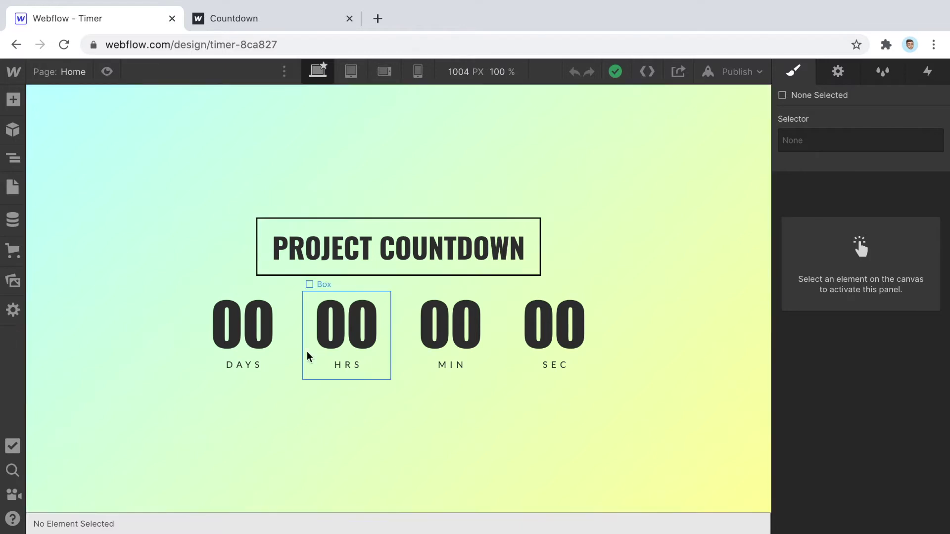
- Open the Home page settings and focus its Before </body> custom code box
left_click(15, 189)
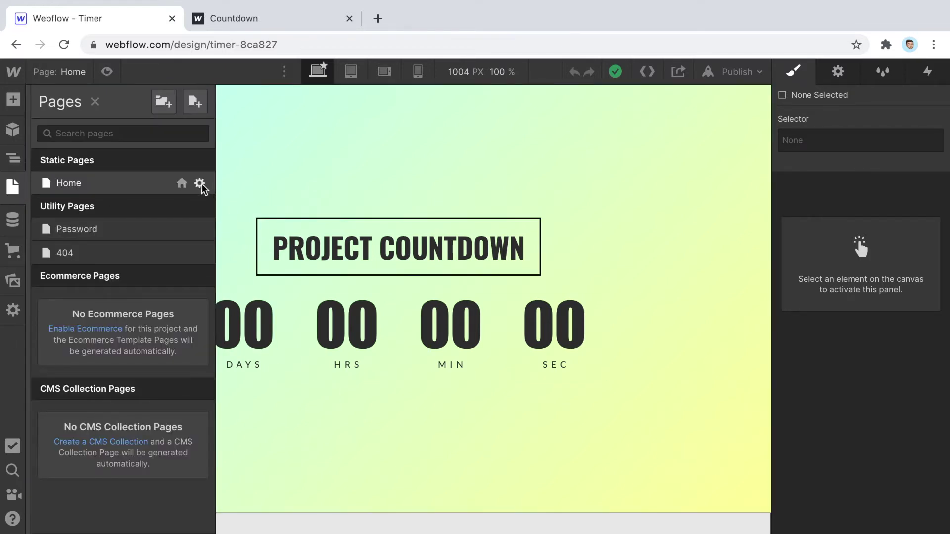
left_click(199, 184)
left_click(736, 161)
left_click(14, 188)
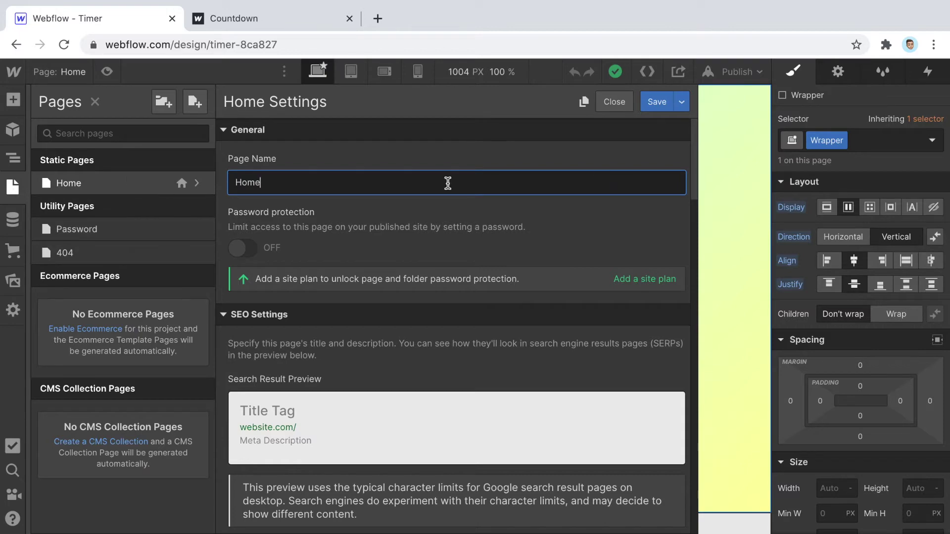
scroll(603, 173, "down", 20)
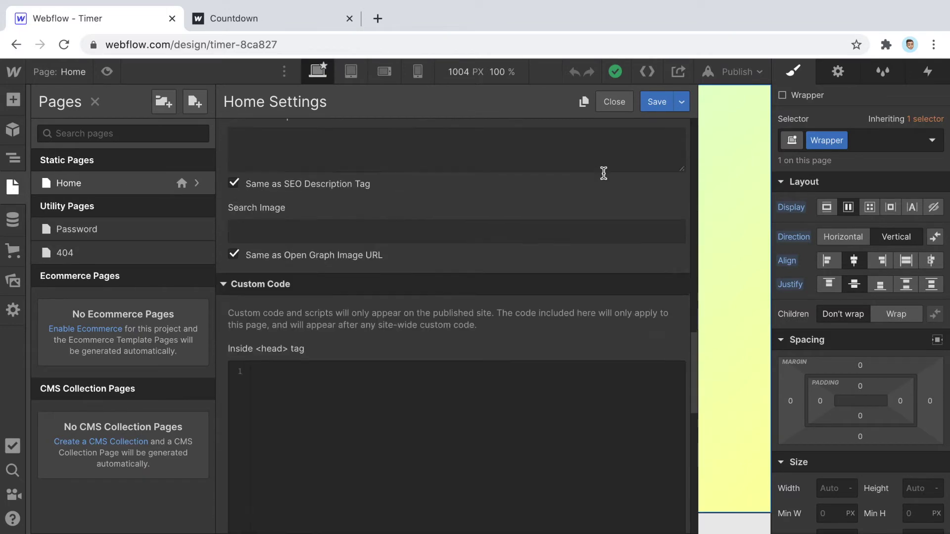
scroll(603, 174, "down", 2)
left_click(542, 231)
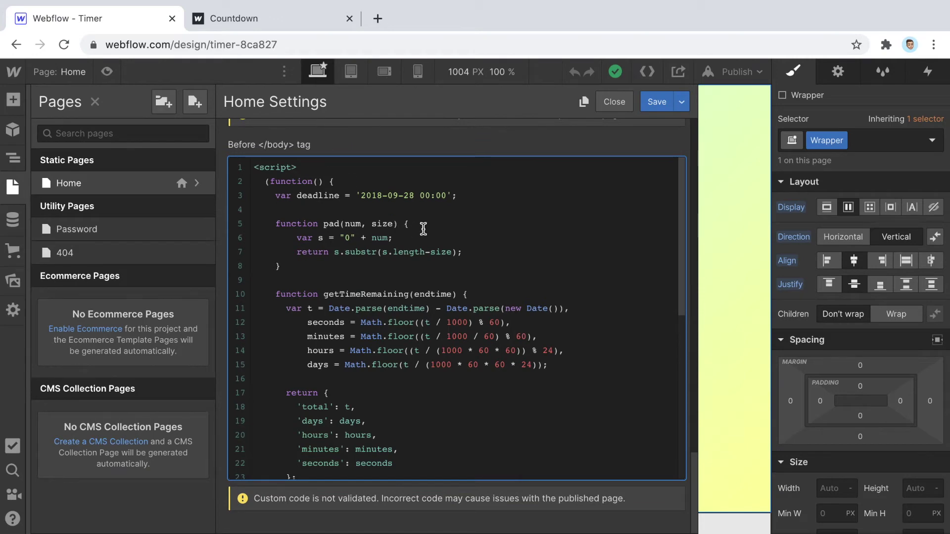
scroll(470, 234, "up", 2)
scroll(470, 234, "down", 10)
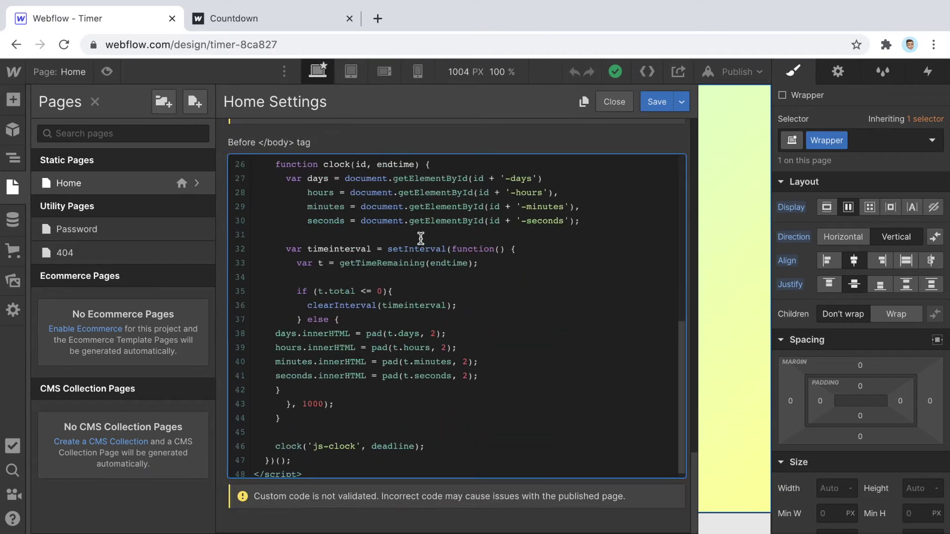
- Copy the entire countdown script and switch to the other project's window
key("ctrl+a")
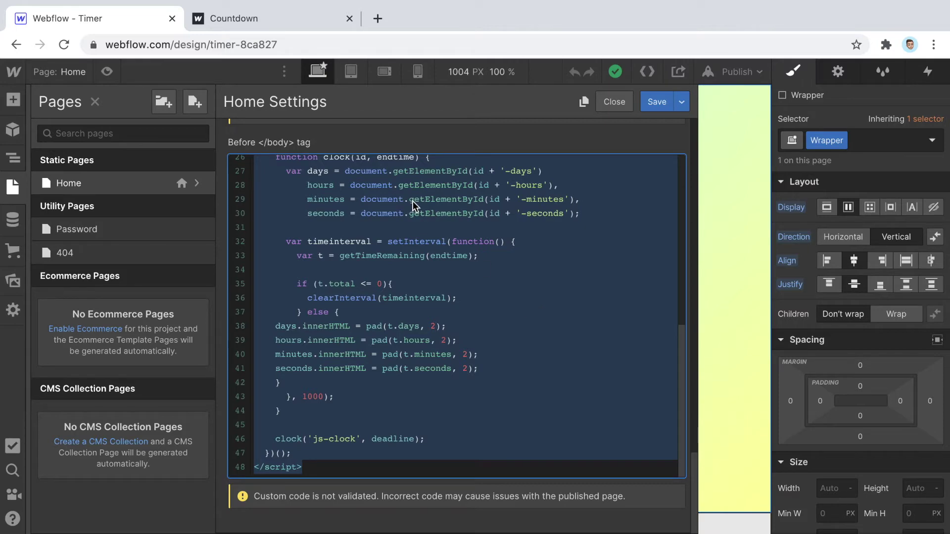
right_click(412, 178)
left_click(455, 290)
key("ctrl+Right")
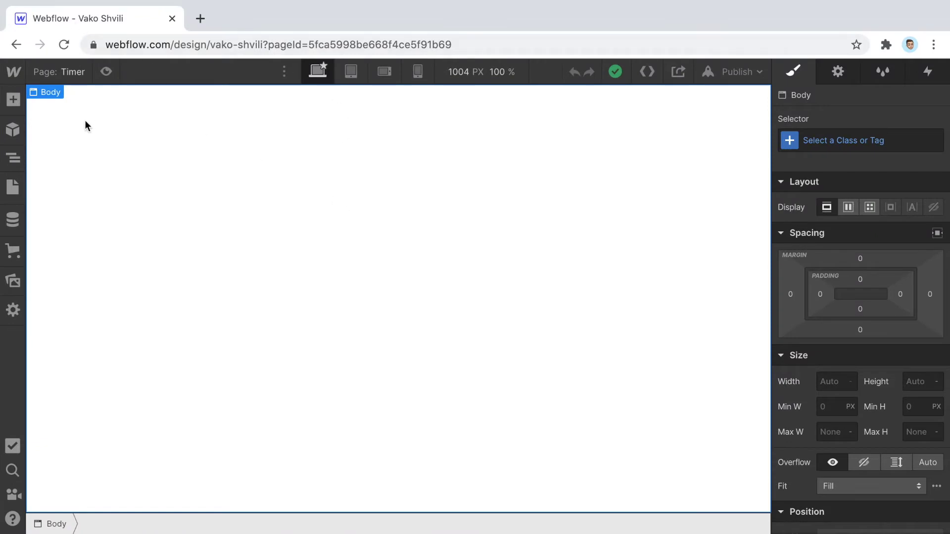
- Open the Timer page's settings and place the caret in its empty Before </body> box
left_click(12, 189)
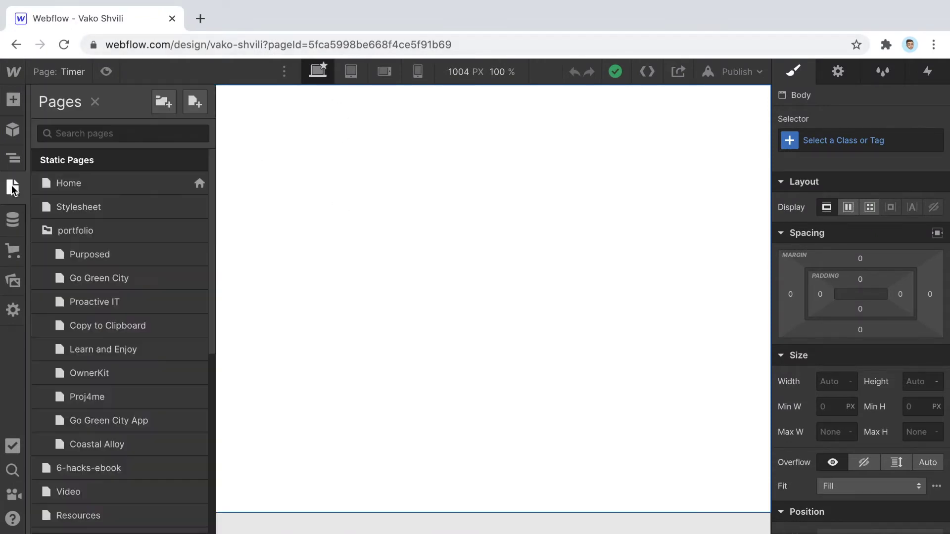
left_click(470, 275)
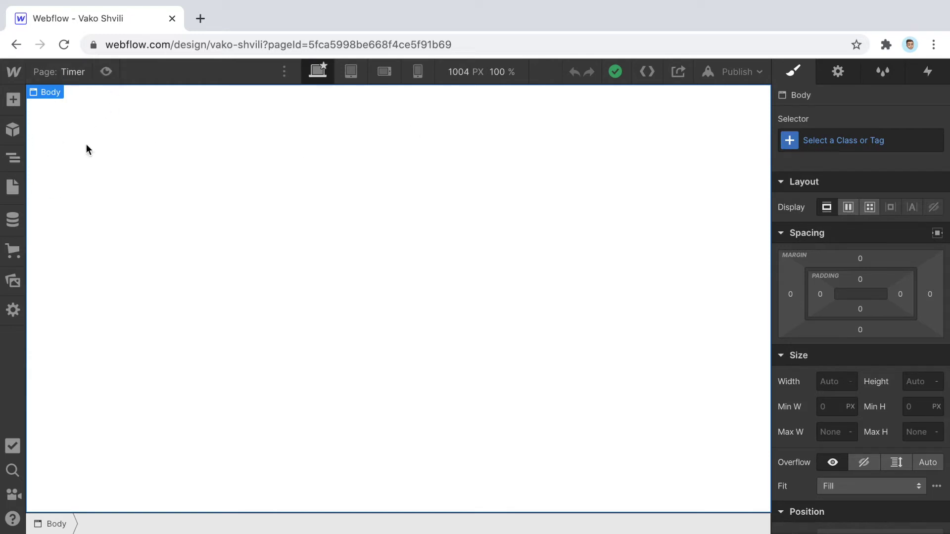
left_click(19, 184)
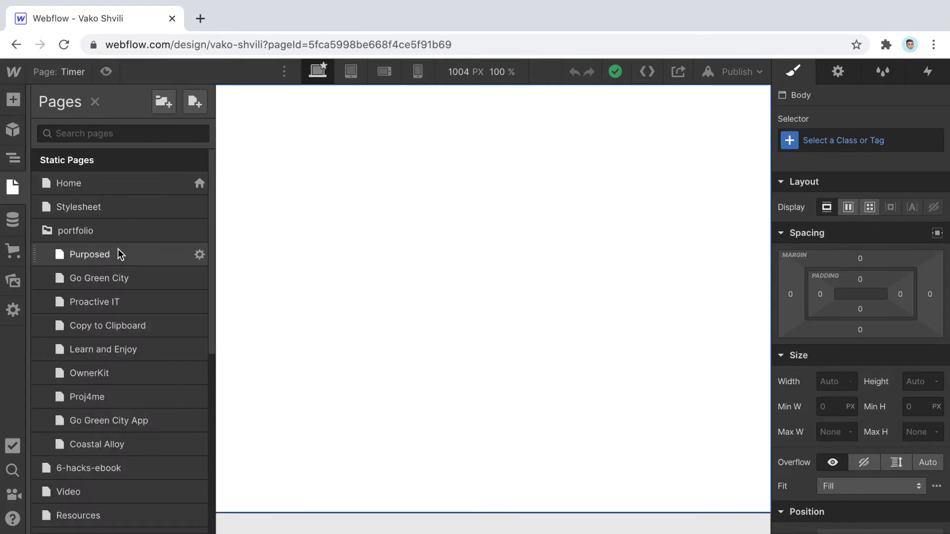
scroll(117, 248, "down", 5)
scroll(117, 247, "down", 1)
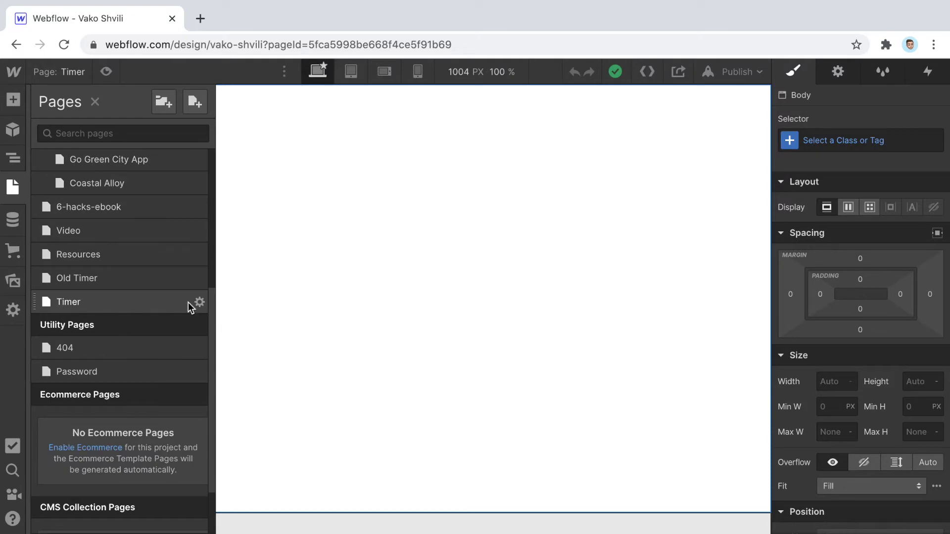
left_click(198, 302)
scroll(457, 191, "down", 1)
scroll(458, 189, "down", 15)
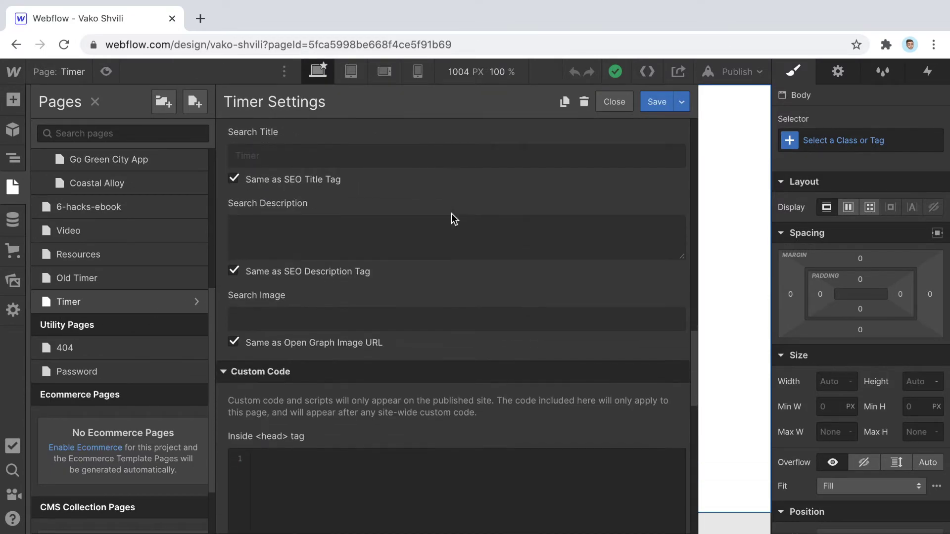
scroll(451, 213, "down", 4)
left_click(276, 268)
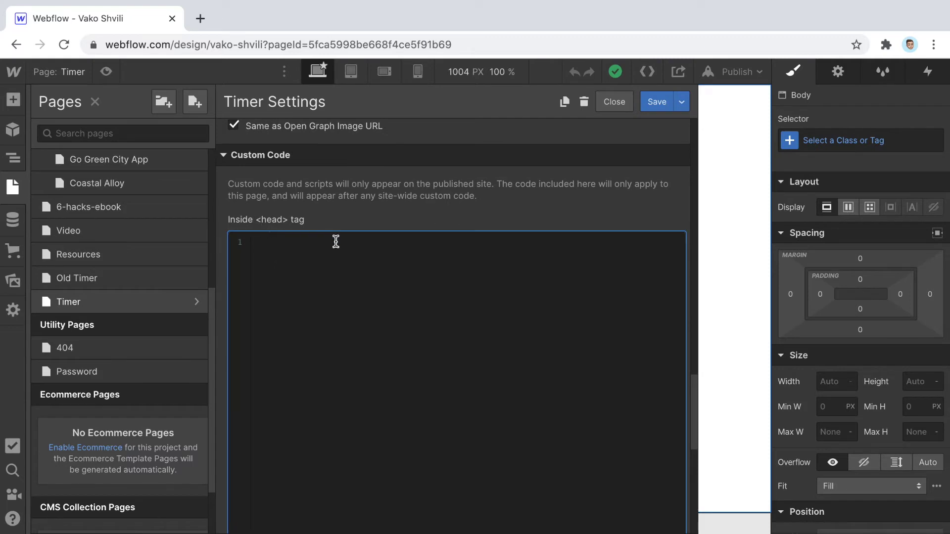
scroll(434, 324, "down", 8)
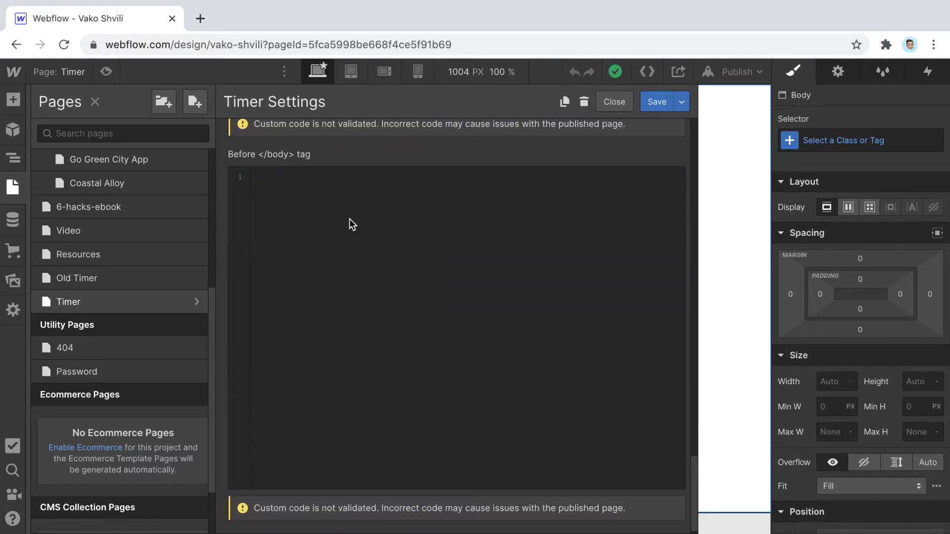
left_click(310, 179)
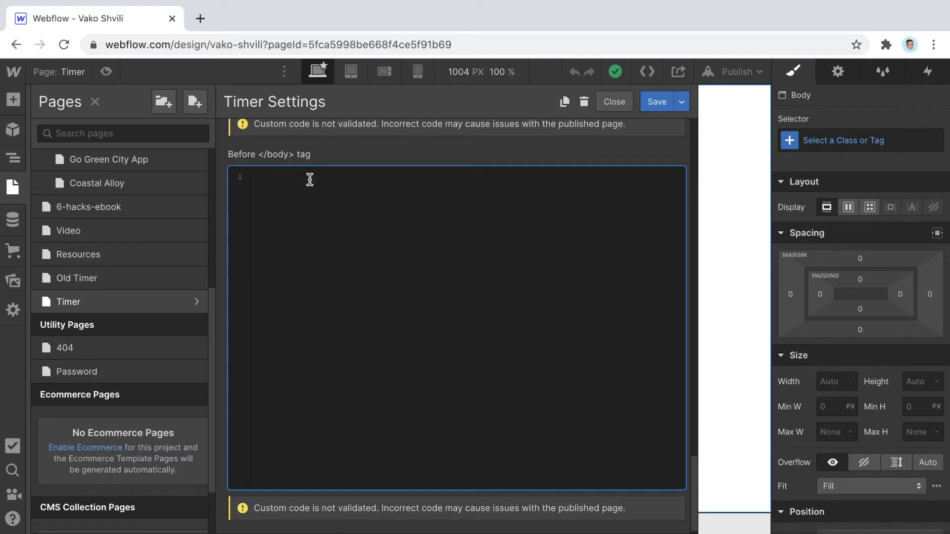
- Paste the countdown script into the Before </body> box and compare it with the template's code
key("ctrl+v")
scroll(492, 418, "up", 10)
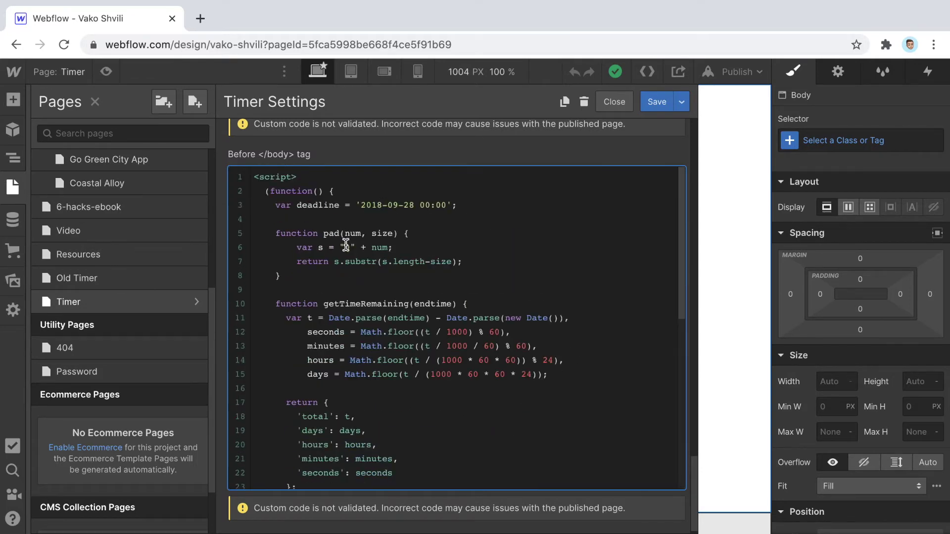
key("ctrl+Left")
key("ctrl+a")
left_click(619, 105)
left_click(536, 346)
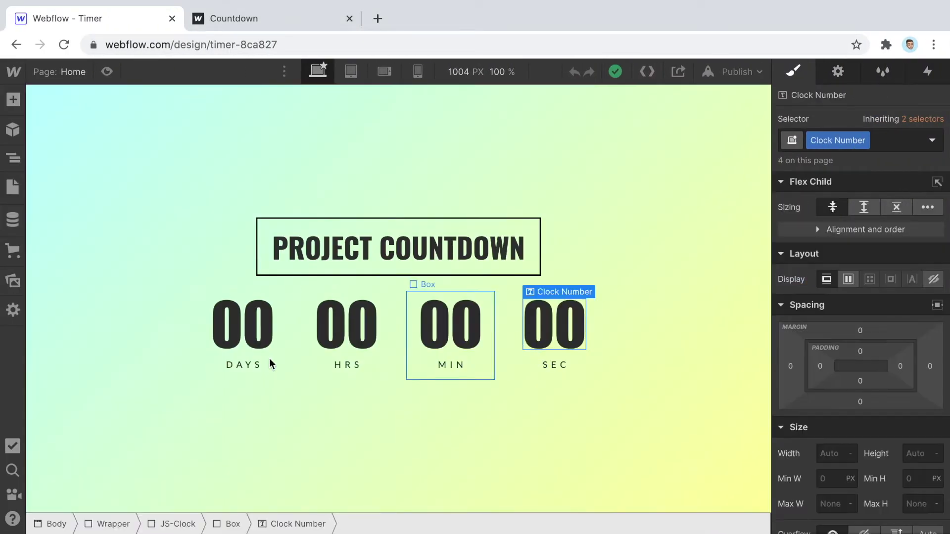
key("ctrl+Right")
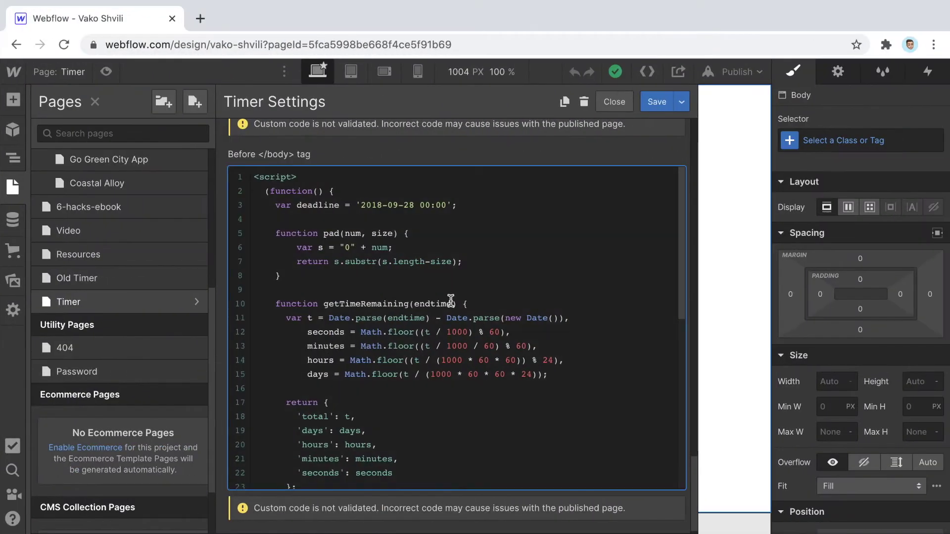
scroll(493, 294, "down", 8)
scroll(451, 300, "up", 8)
mouse_move(361, 205)
left_mouse_down()
mouse_move(447, 205)
mouse_move(372, 202)
left_mouse_up()
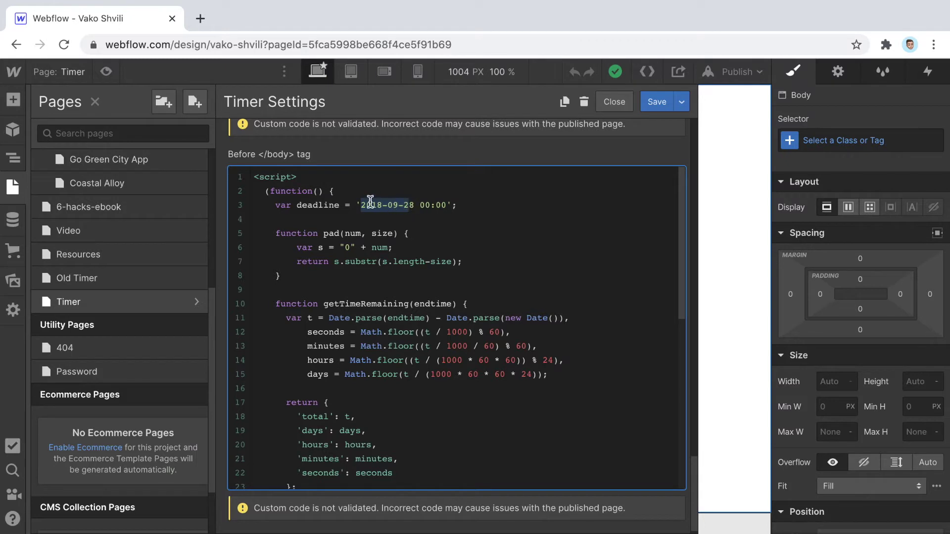
- Change the deadline date's digits to year 2020 and month 12, and adjust the day
left_click(393, 203)
left_click(410, 203)
left_click(424, 205)
left_click(378, 204)
key("Right")
key("BackSpace")
key("BackSpace")
type("20")
key("BackSpace")
key("BackSpace")
type("12")
key("BackSpace")
type("4")
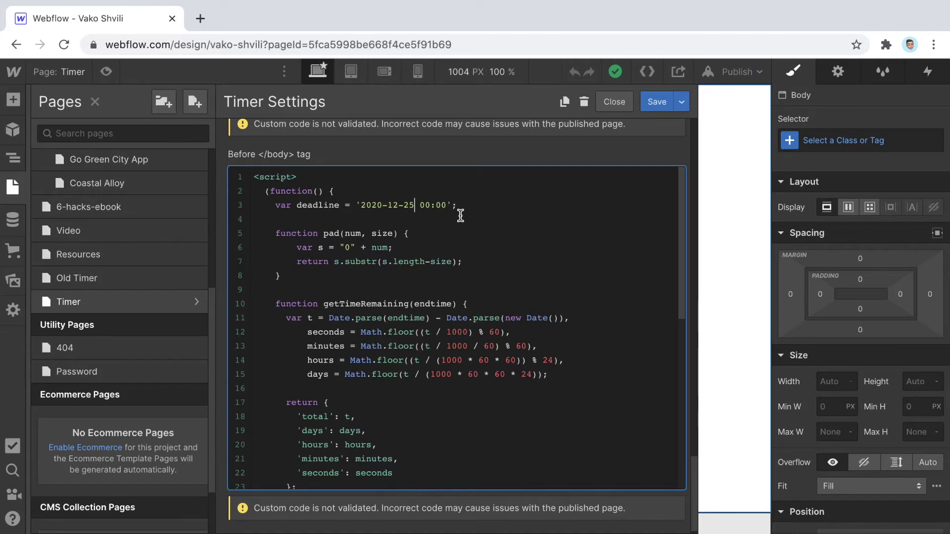
key("ctrl+Left")
key("ctrl+Right")
- Replace the date's dashes with slashes to read '2020/12/25 00:00' and save the settings
key("Left")
key("Left")
key("Left")
key("BackSpace")
type("/")
key("BackSpace")
type("/")
left_click(656, 101)
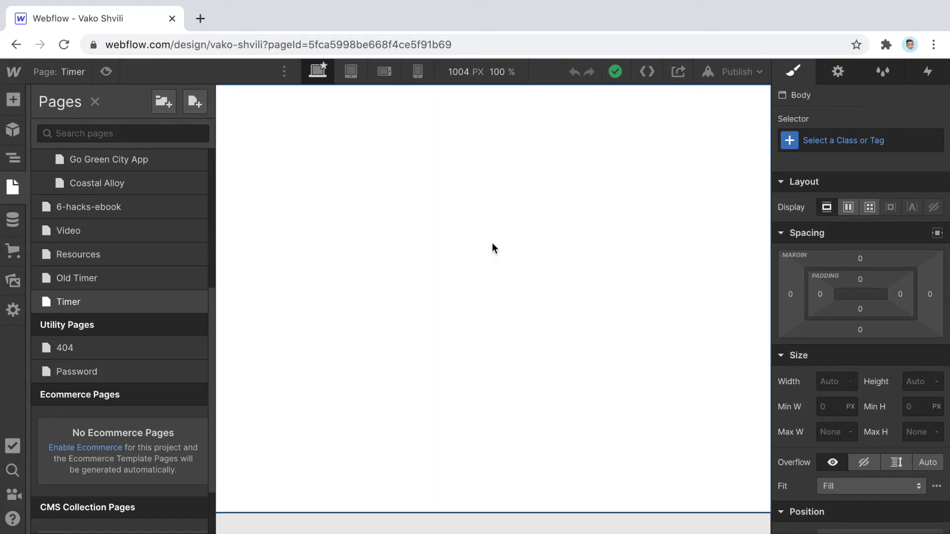
- Select the whole JS-Clock countdown element in the template project's Navigator
left_click(478, 254)
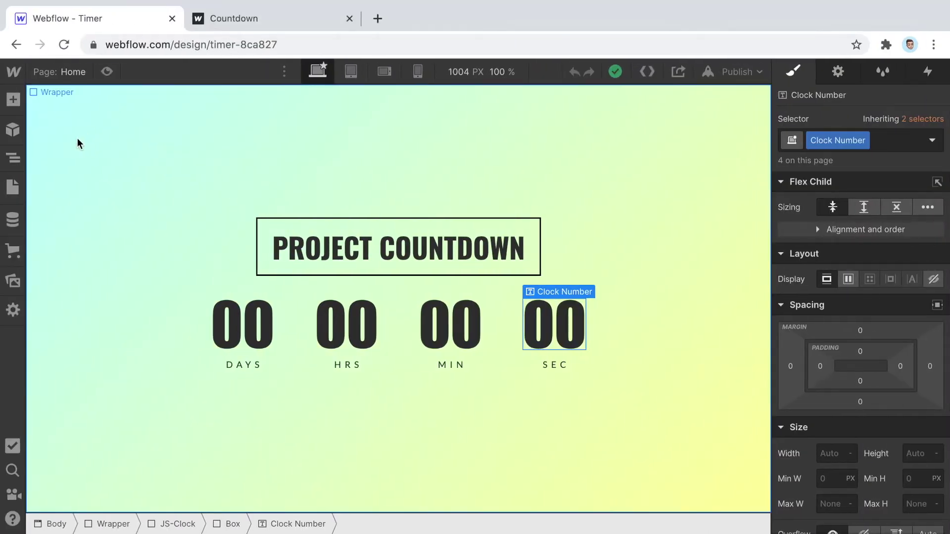
left_click(281, 353)
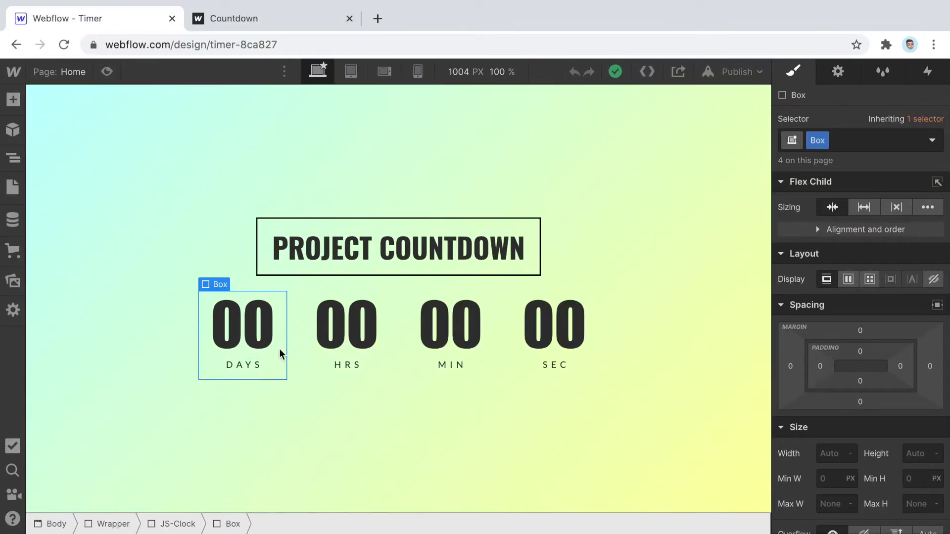
left_click(307, 361)
left_click(13, 159)
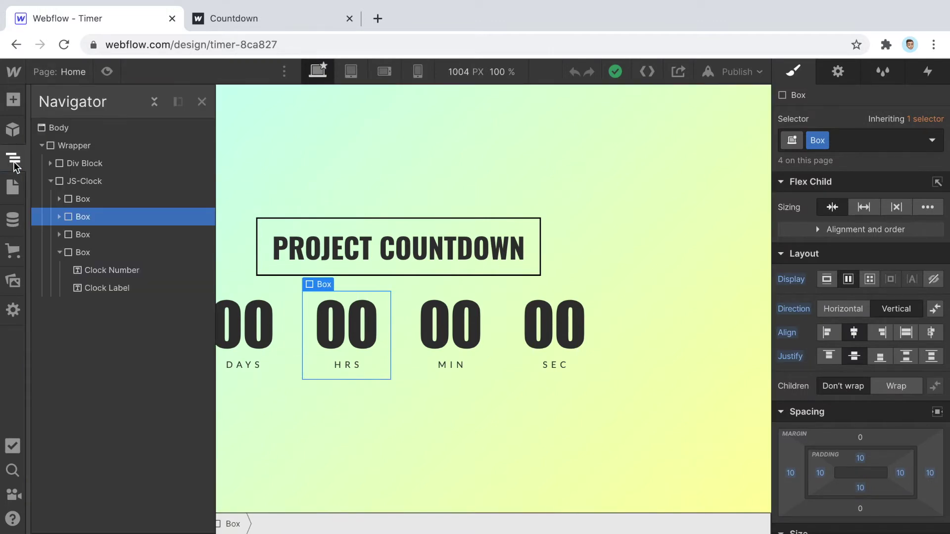
left_click(51, 182)
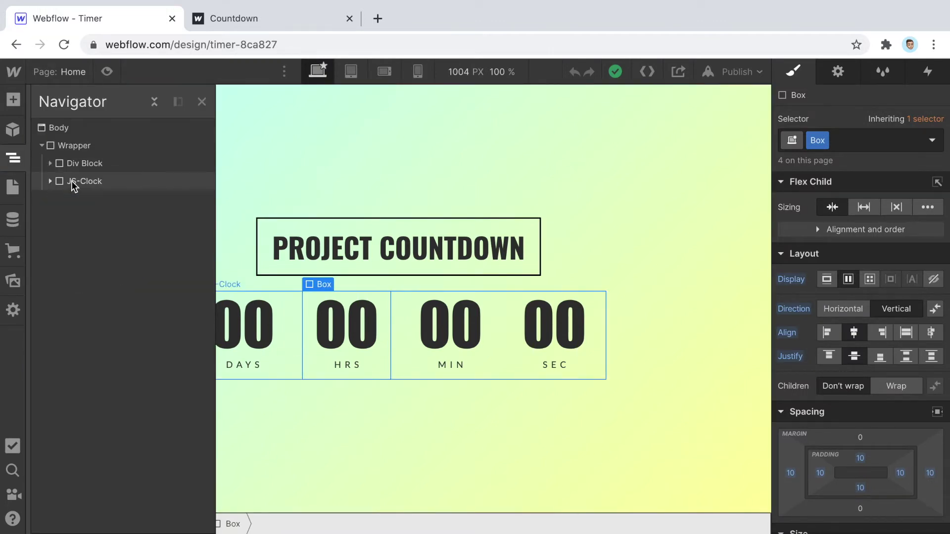
left_click(99, 184)
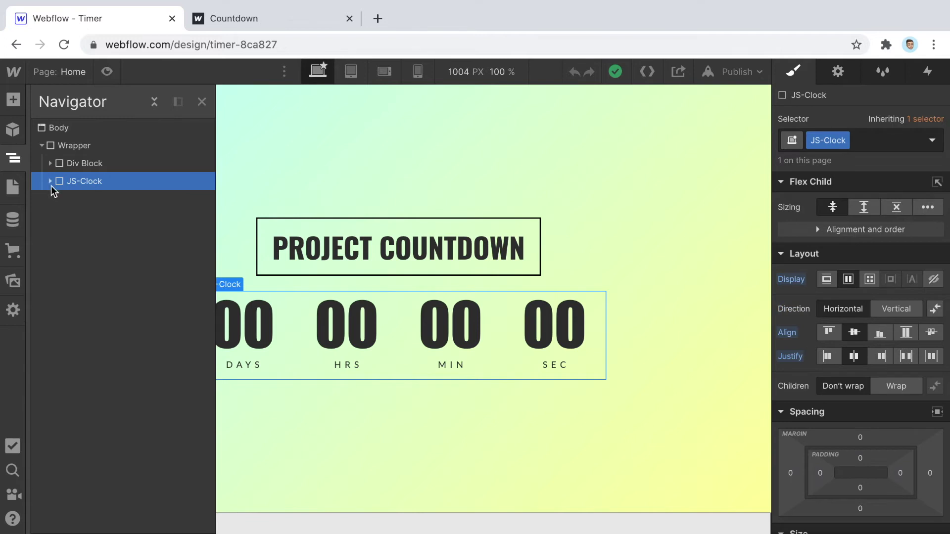
left_click(87, 163)
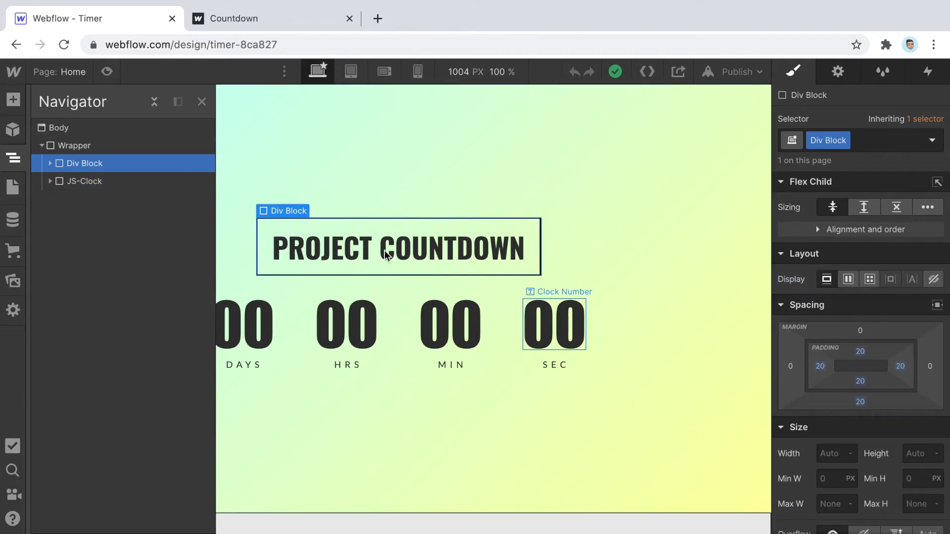
left_click(82, 183)
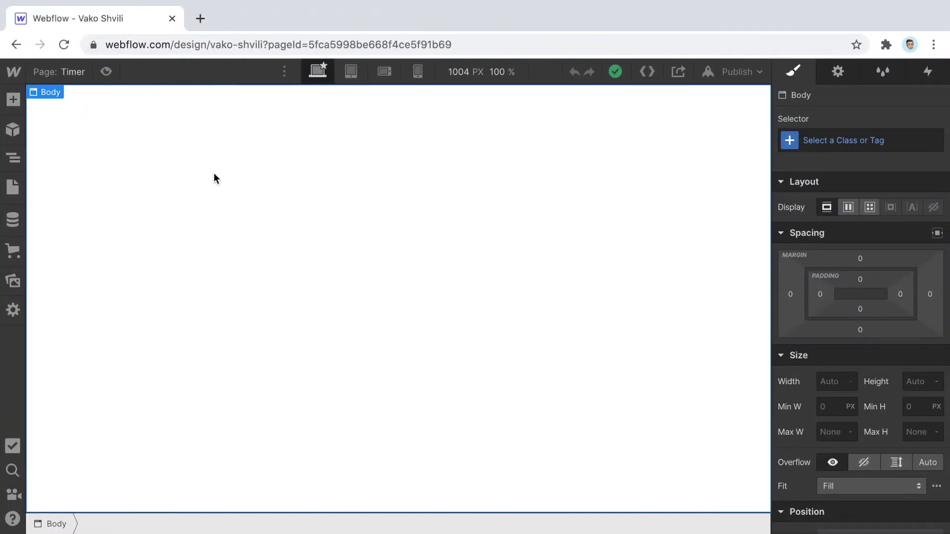
- Paste the JS-Clock countdown onto the Timer page as JS-Clock 2 and dismiss the paste notice
key("ctrl+v")
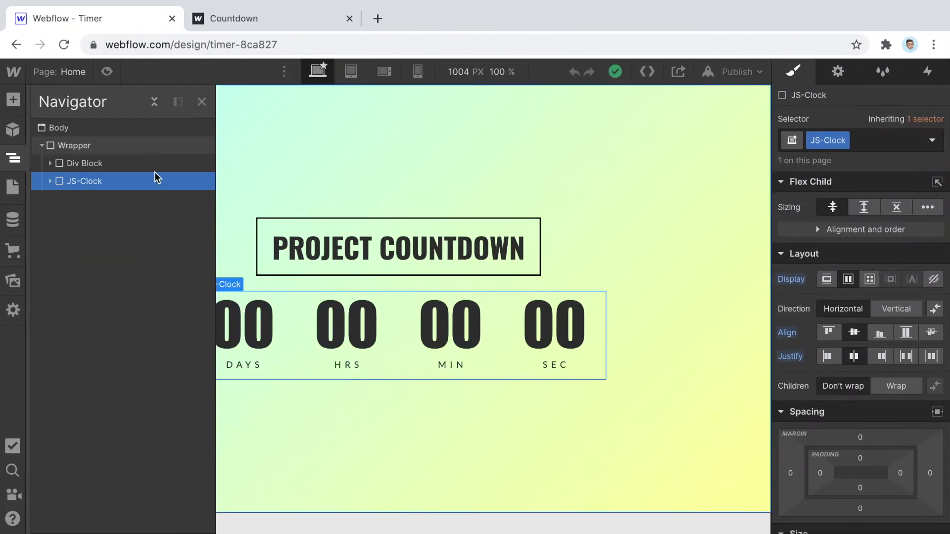
left_click(119, 160)
left_click(113, 181)
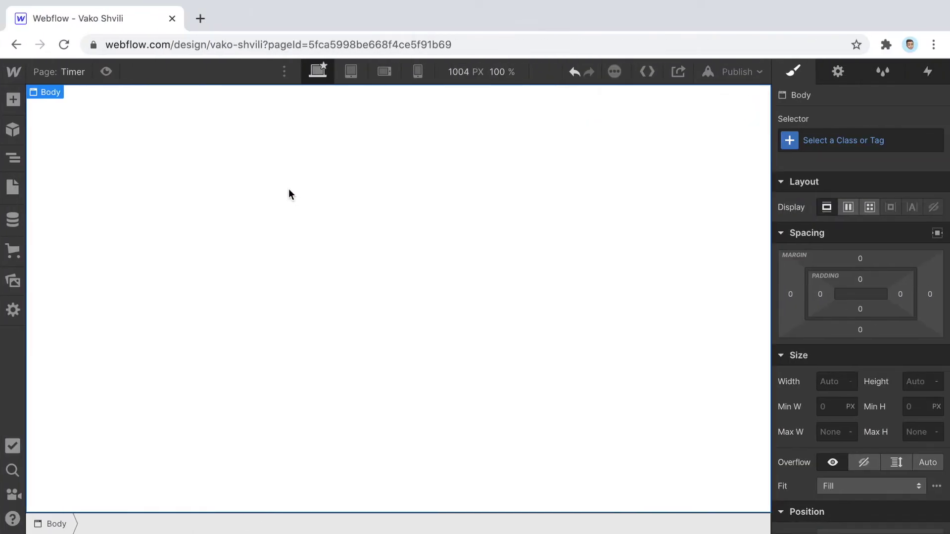
key("ctrl+v")
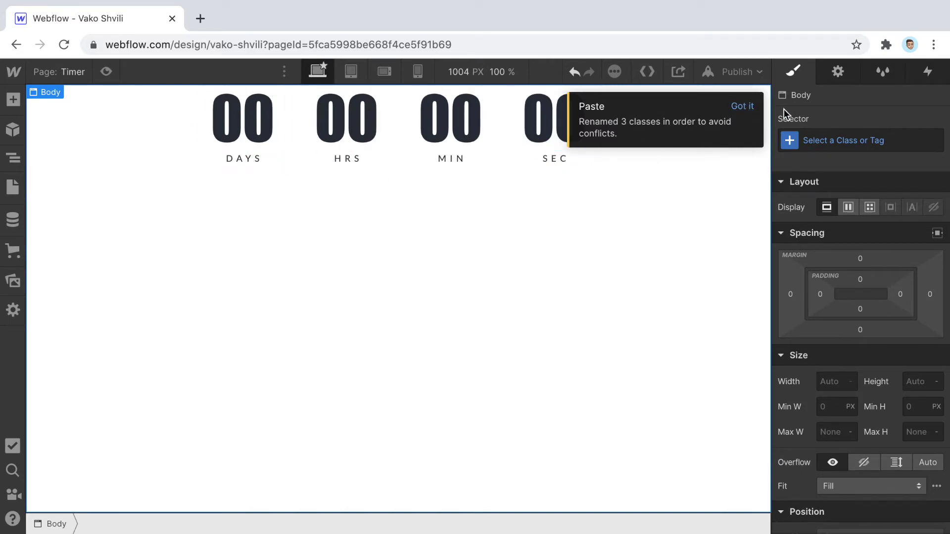
left_click(742, 107)
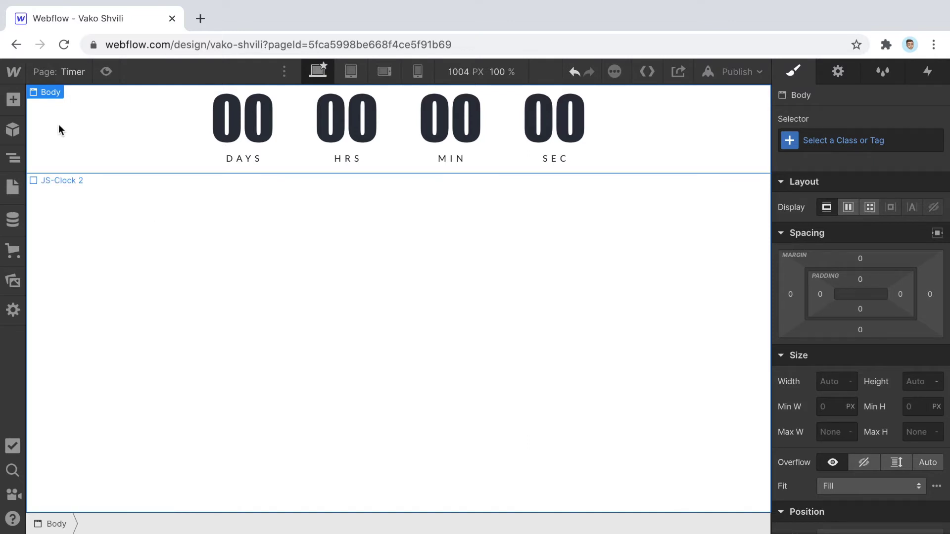
left_click(18, 156)
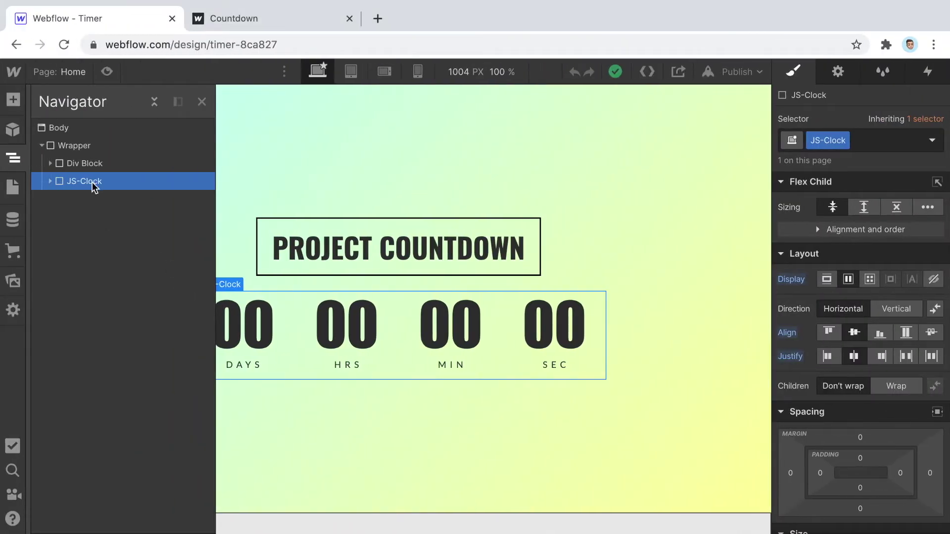
- Copy the JS-Clock element from the current project
right_click(116, 182)
key("Escape")
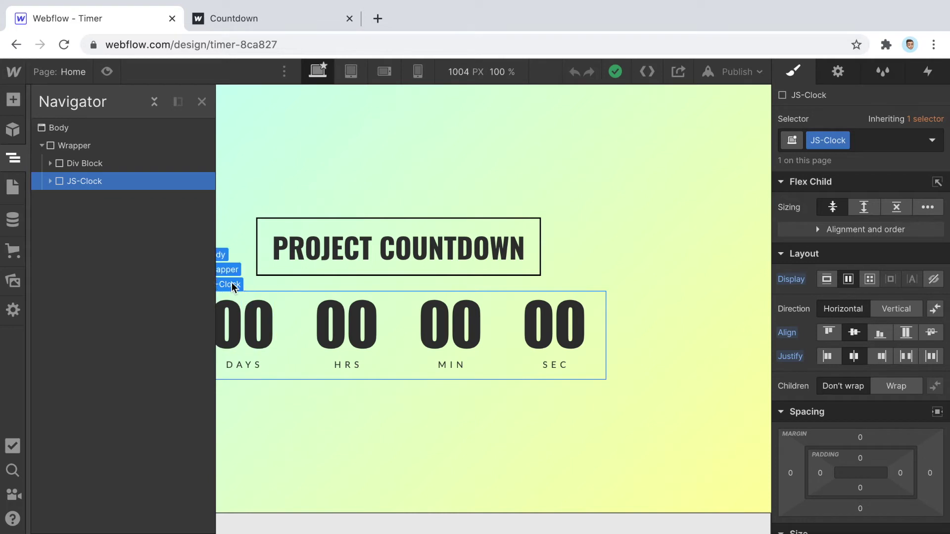
left_click(202, 101)
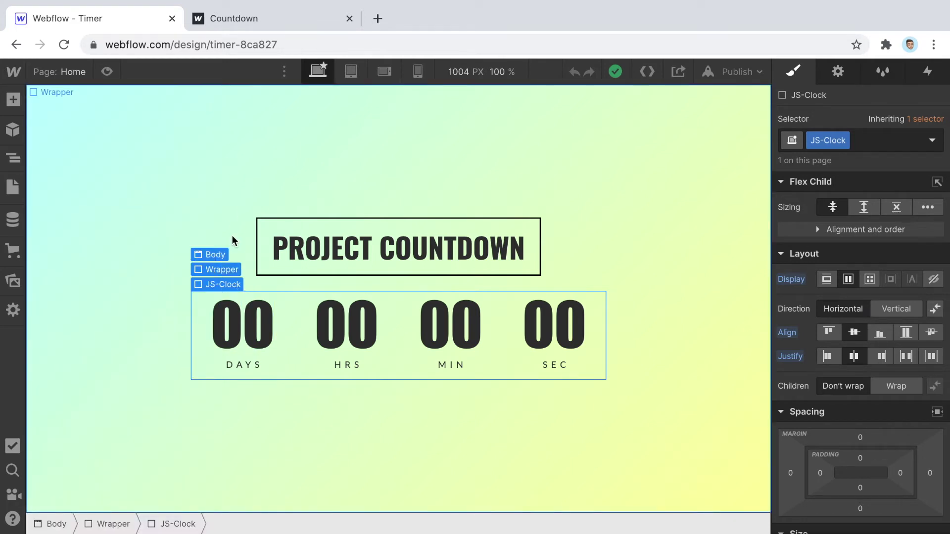
right_click(221, 295)
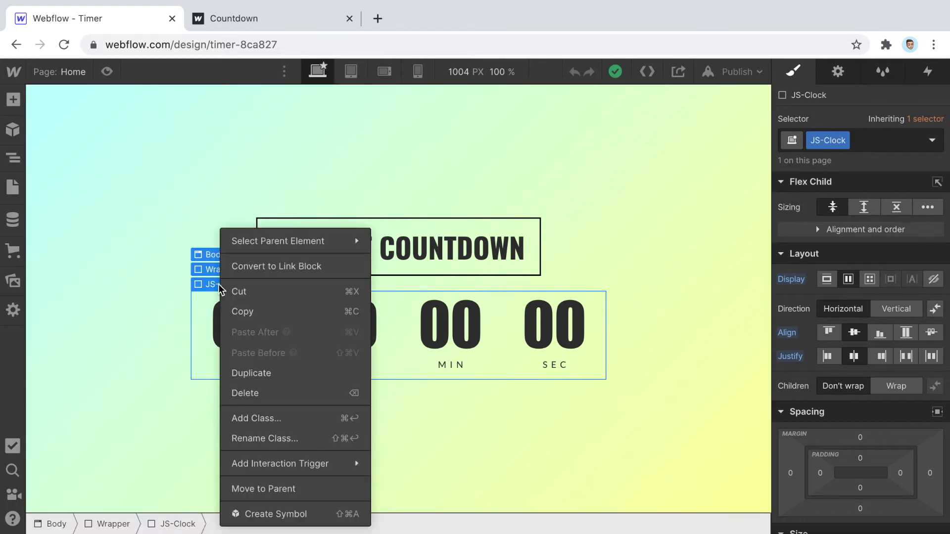
left_click(252, 313)
- In the Vako Shvili project, replace JS-Clock 2 on the Timer page with the copied clock, then select it in the Navigator
key("ctrl+Right")
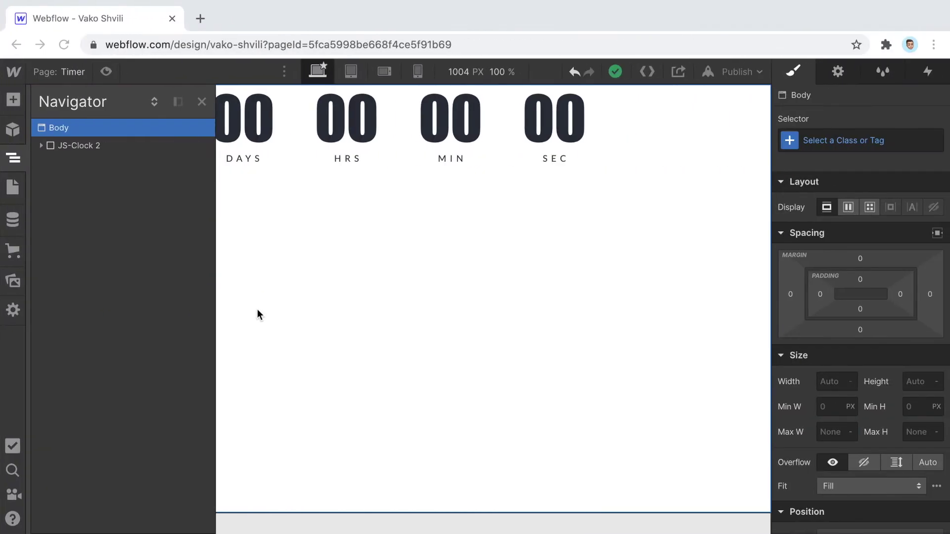
left_click(110, 143)
key("Delete")
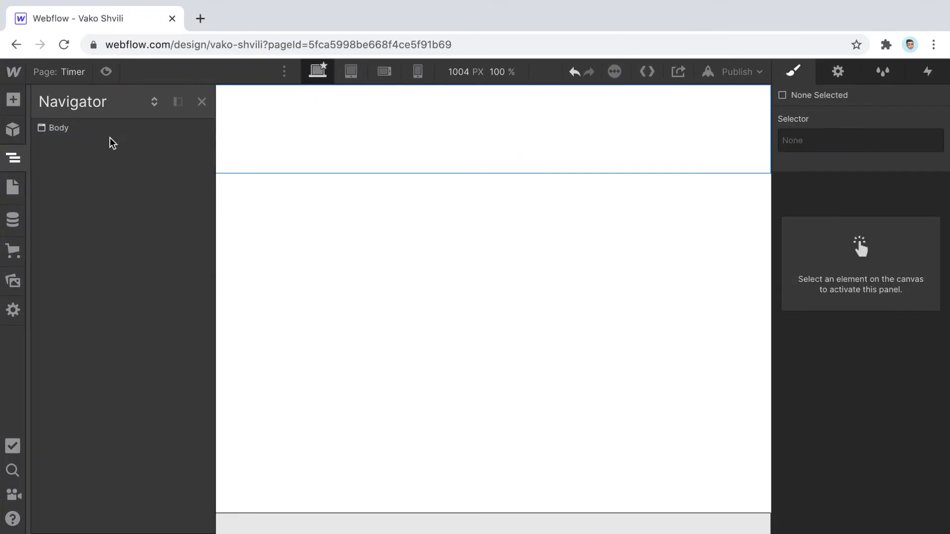
left_click(506, 285)
left_click(261, 194)
right_click(261, 191)
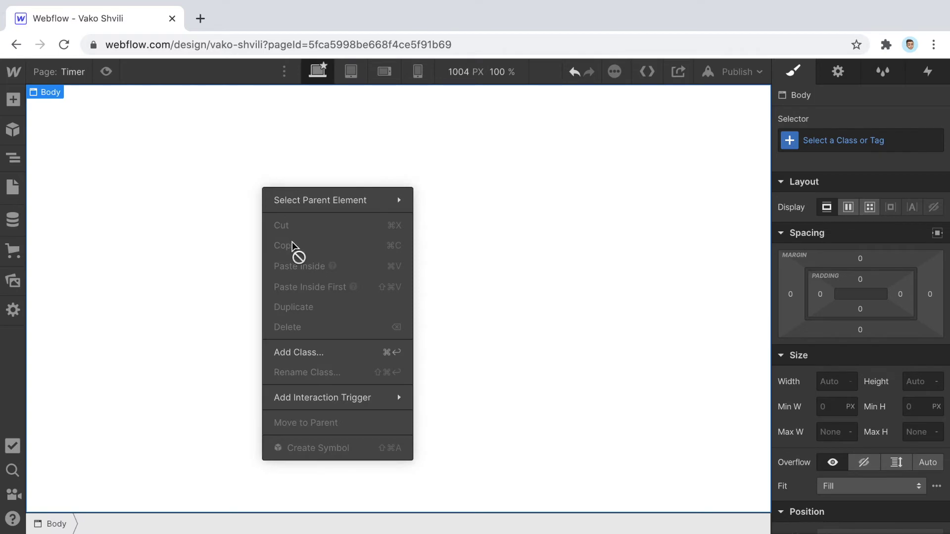
left_click(248, 197)
right_click(274, 182)
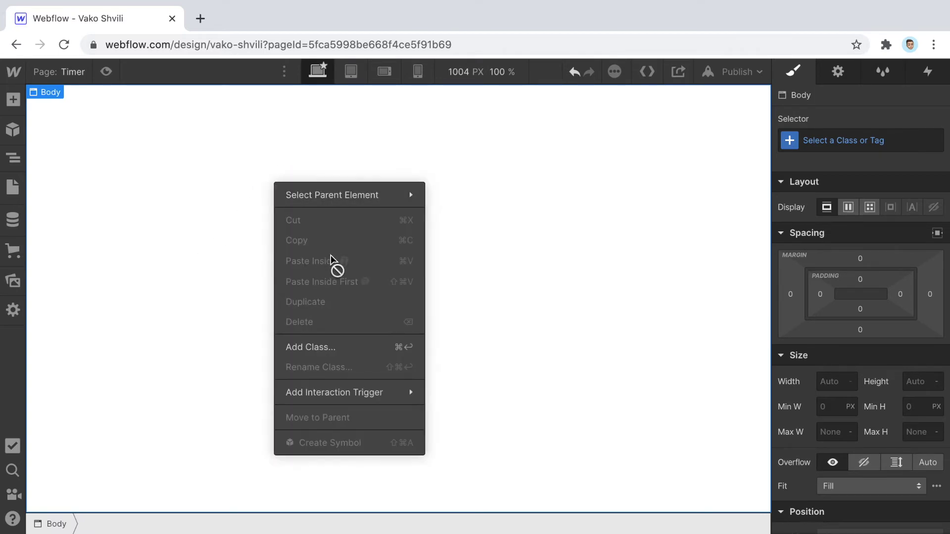
left_click(253, 262)
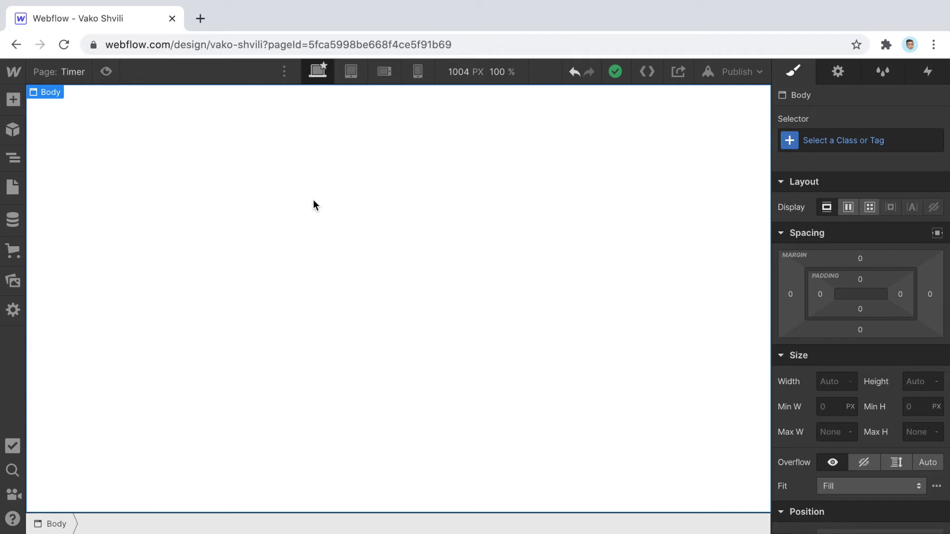
left_click(13, 156)
left_click(159, 155)
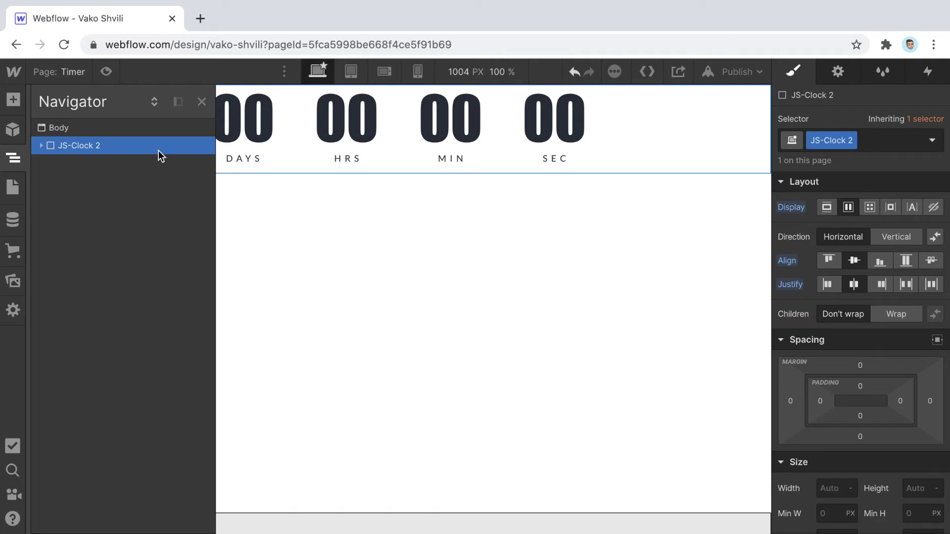
- Add a Div Block to the Body and nest JS-Clock 2 inside it
left_click(135, 128)
left_click(13, 100)
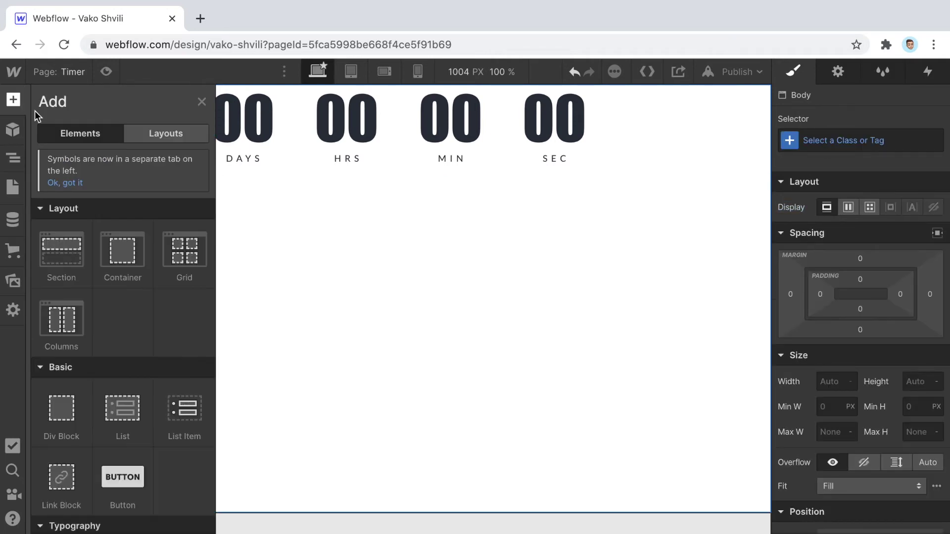
left_click(61, 411)
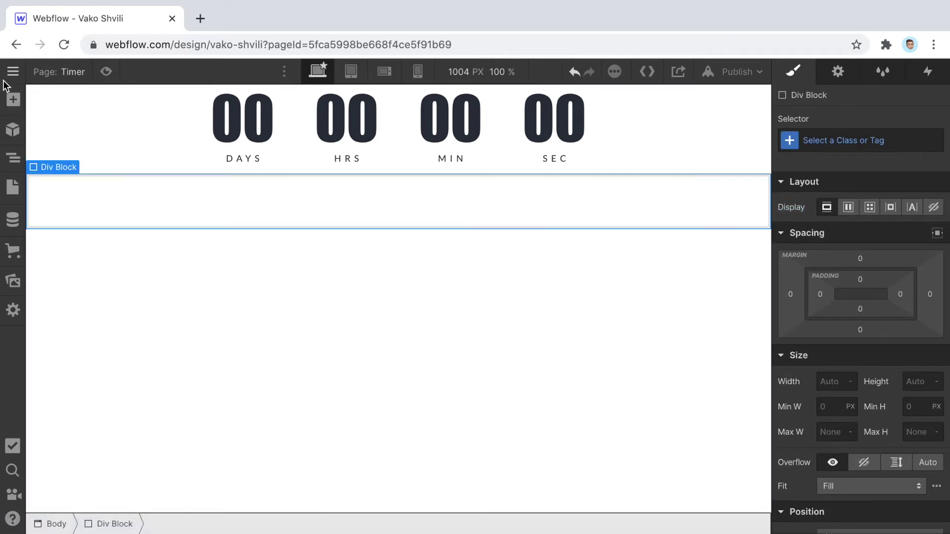
left_click(13, 159)
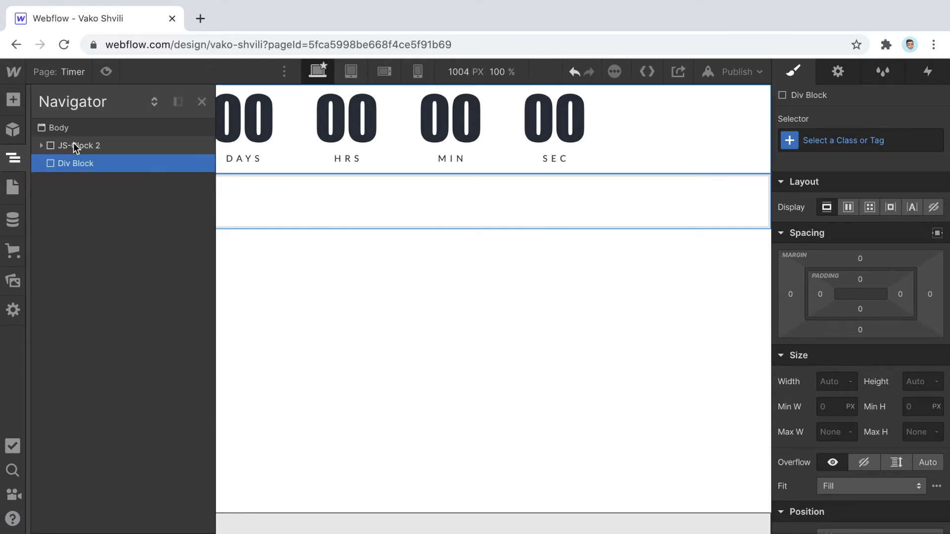
left_click_drag(73, 143, 75, 160)
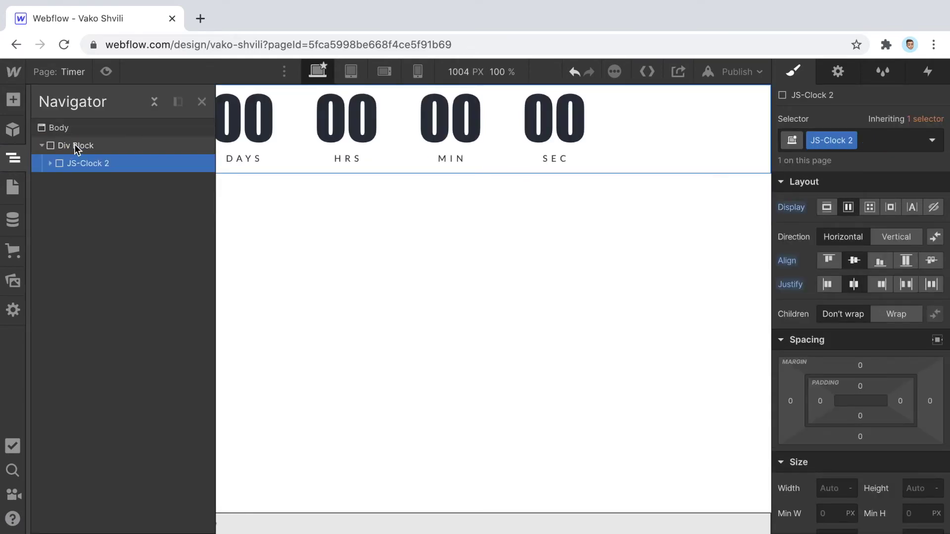
left_click(78, 146)
- Give the new Div Block the existing 'wrapper' class
left_click(851, 139)
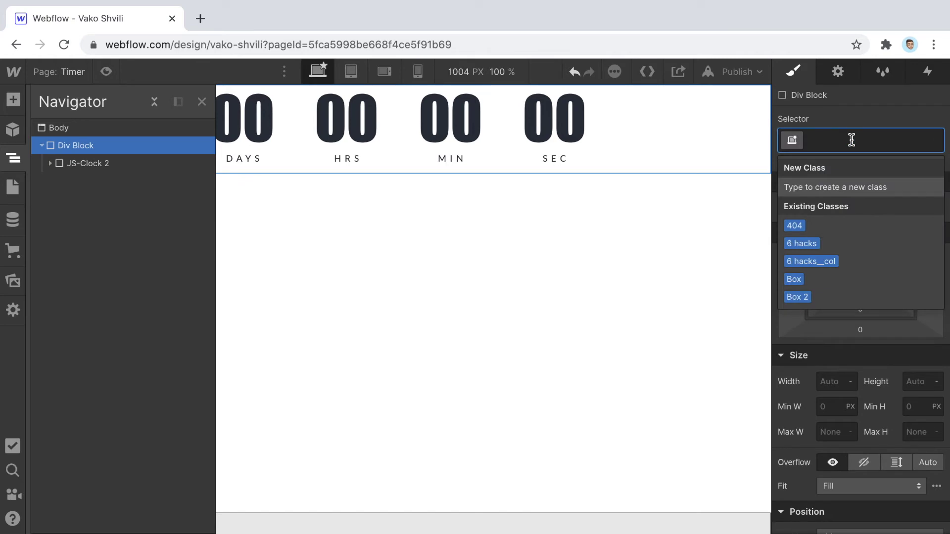
type("w")
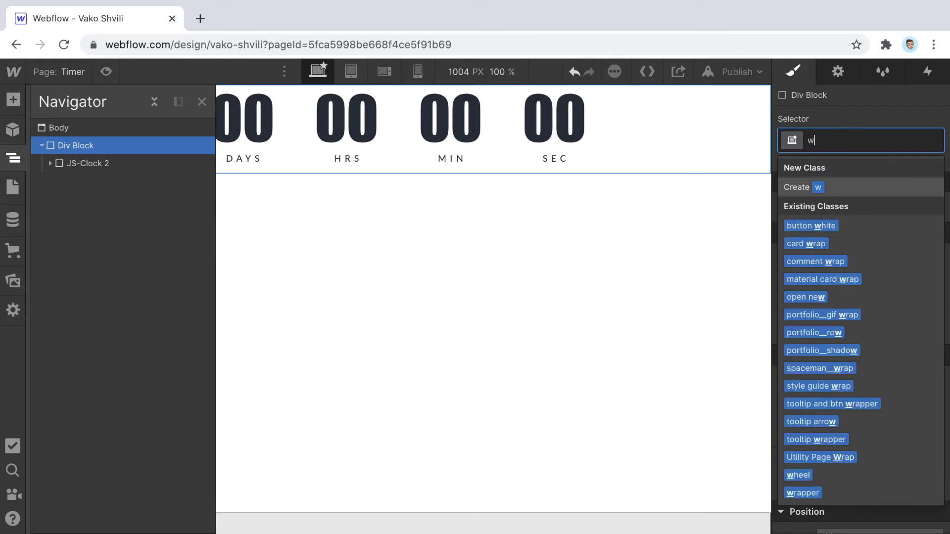
type("rr")
key("Down")
key("Down")
key("Down")
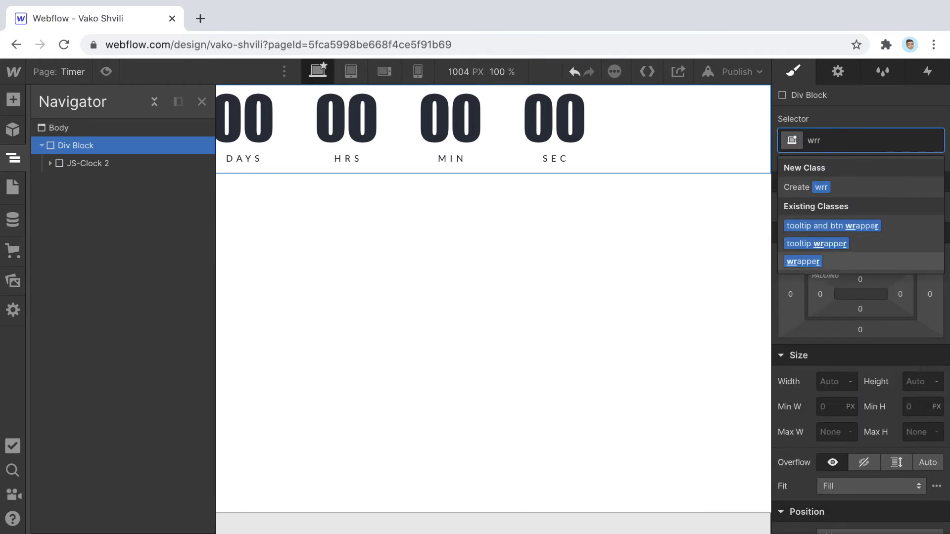
key("Return")
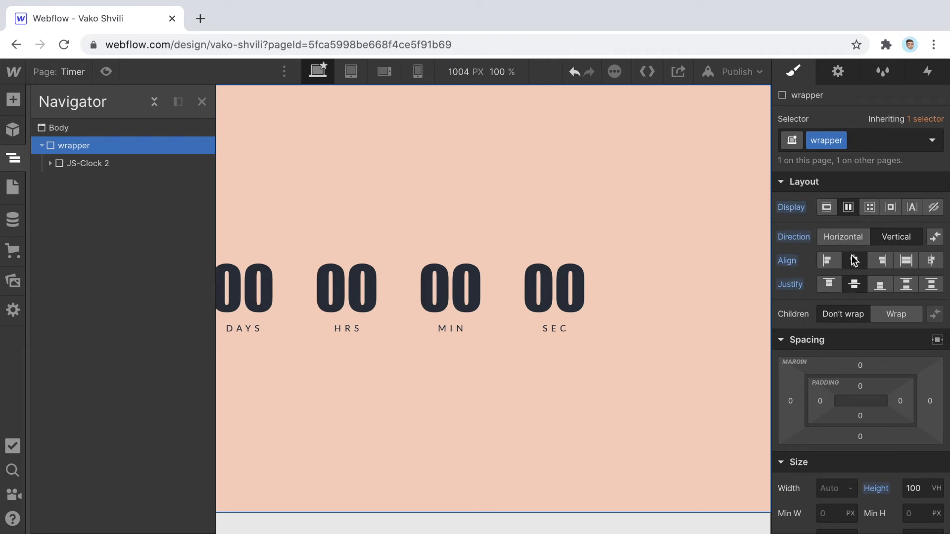
- Reset the wrapper's Height from 100 VH to Auto and set its Min H to 100vh
scroll(913, 398, "down", 1)
scroll(914, 398, "down", 2)
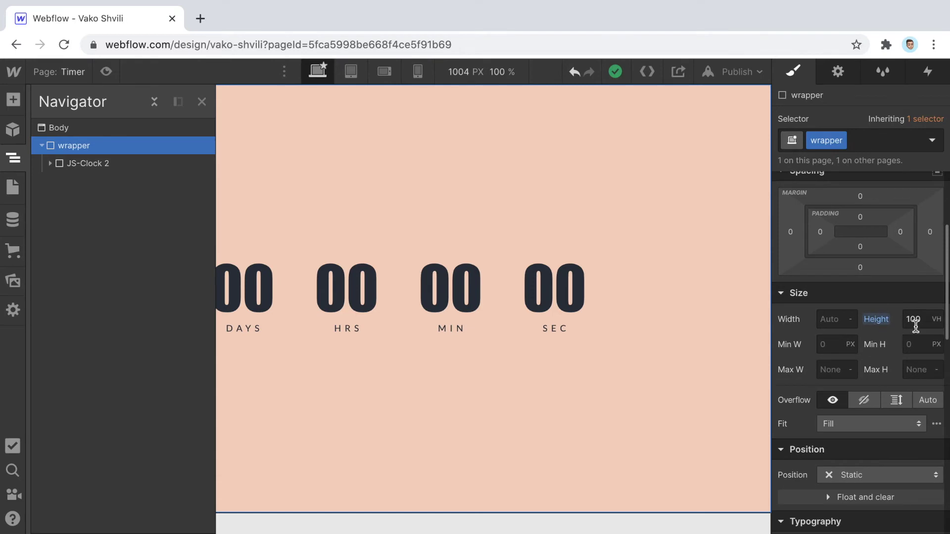
left_click(914, 320)
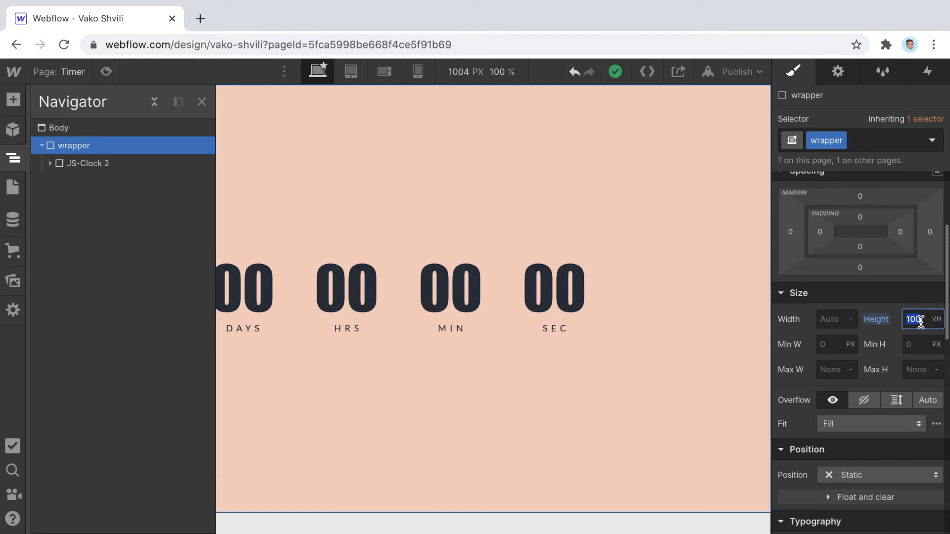
left_click(883, 322, "alt")
left_click(911, 320)
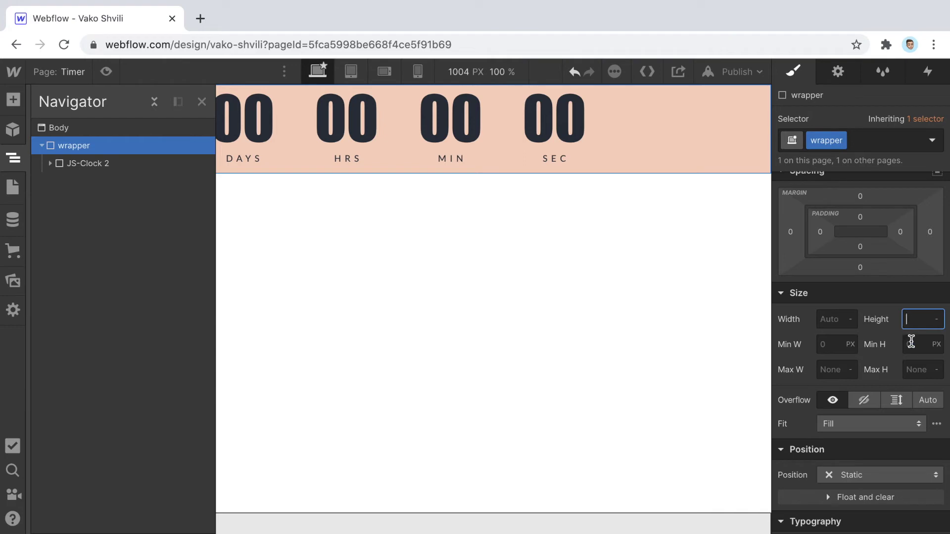
left_click(912, 343)
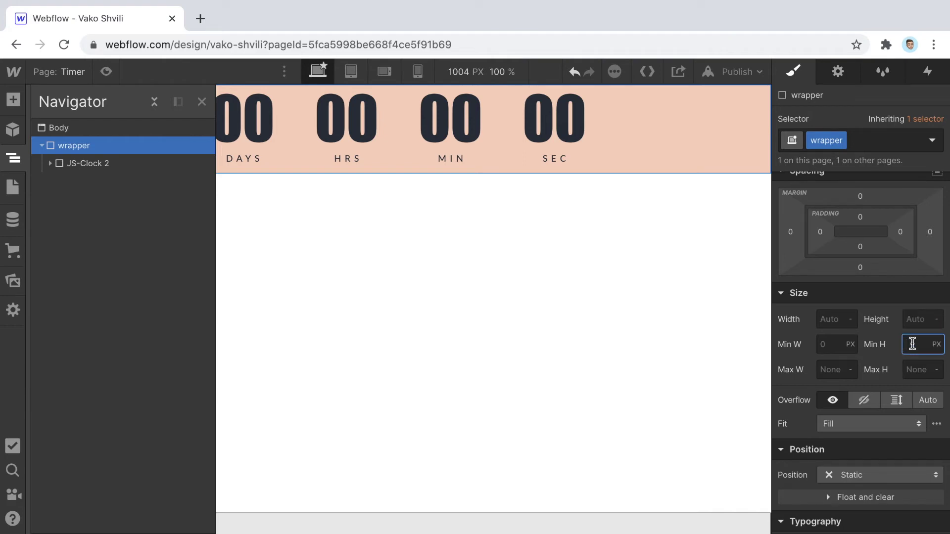
type("100vh")
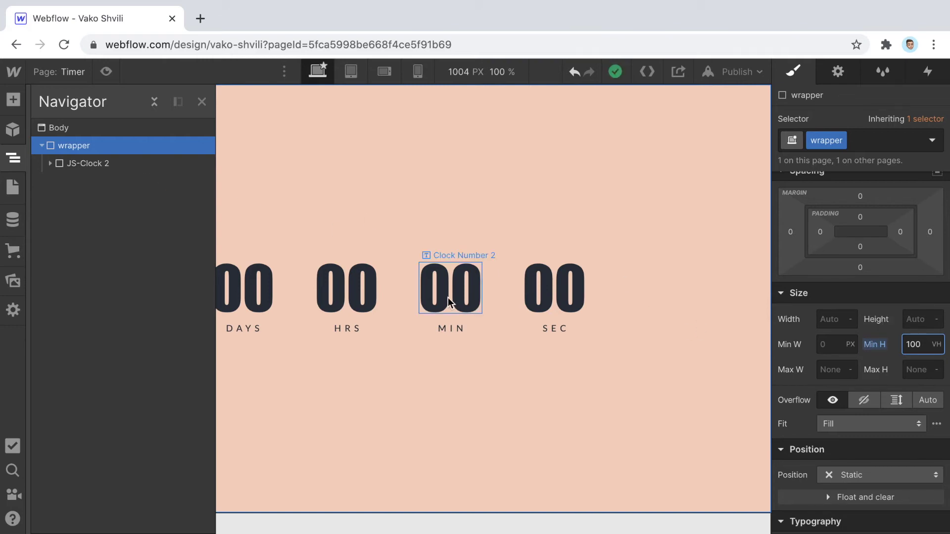
left_click(378, 228)
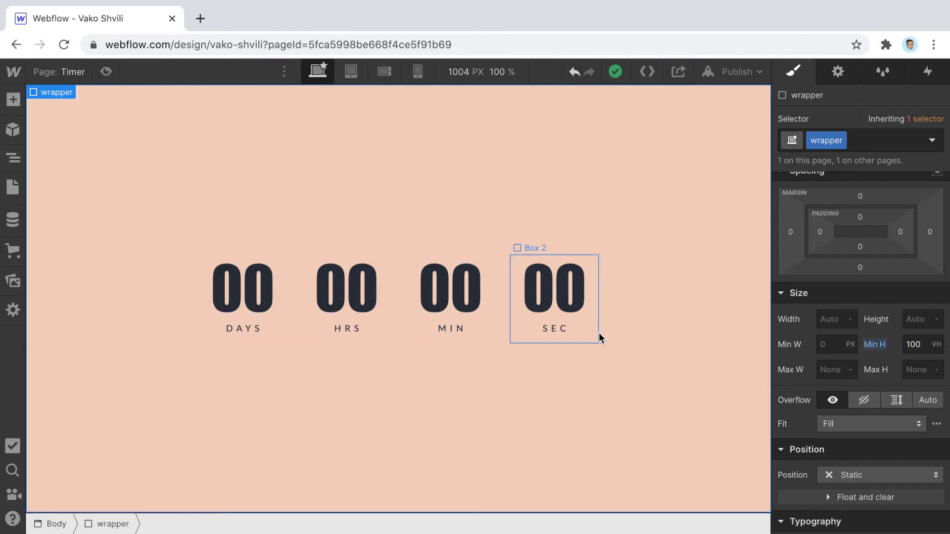
- Publish the site to vako-shvili.webflow.io and open the live site
left_click(740, 72)
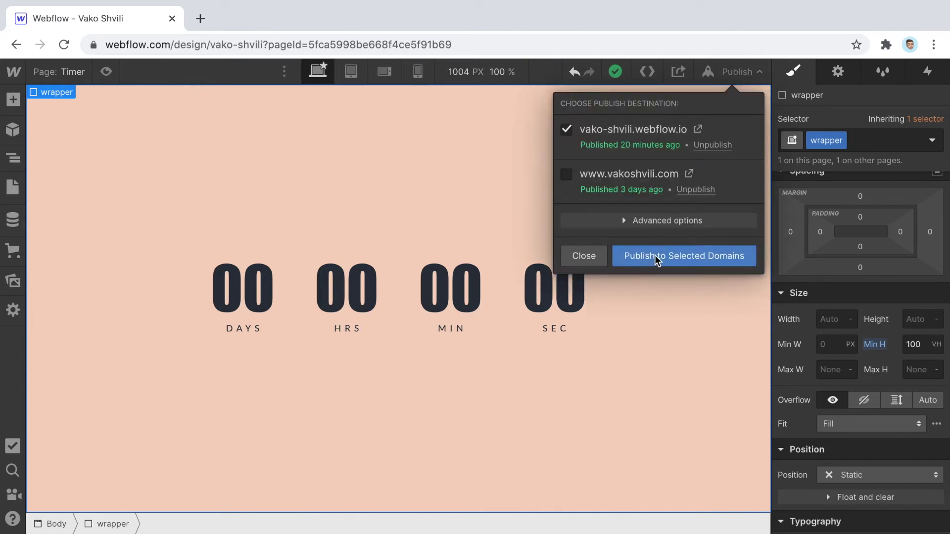
left_click(657, 259)
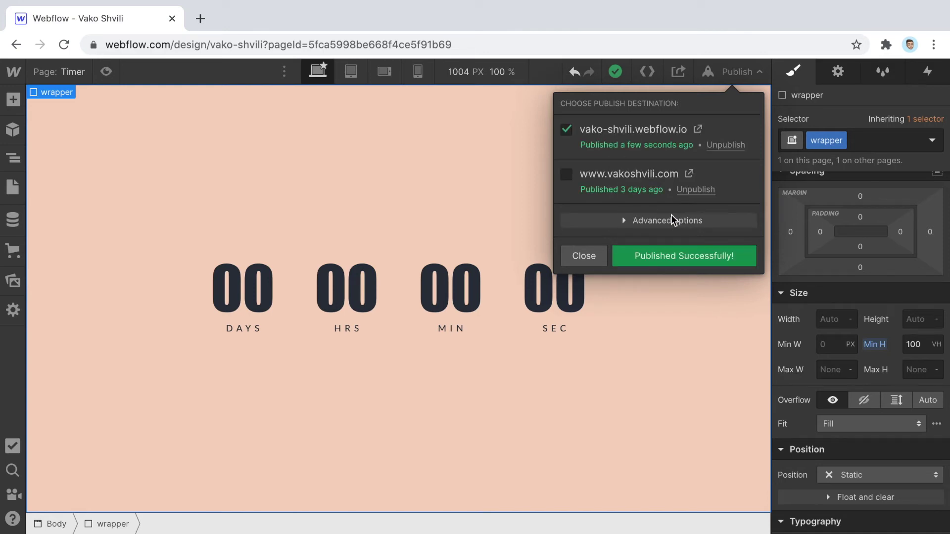
left_click(697, 129)
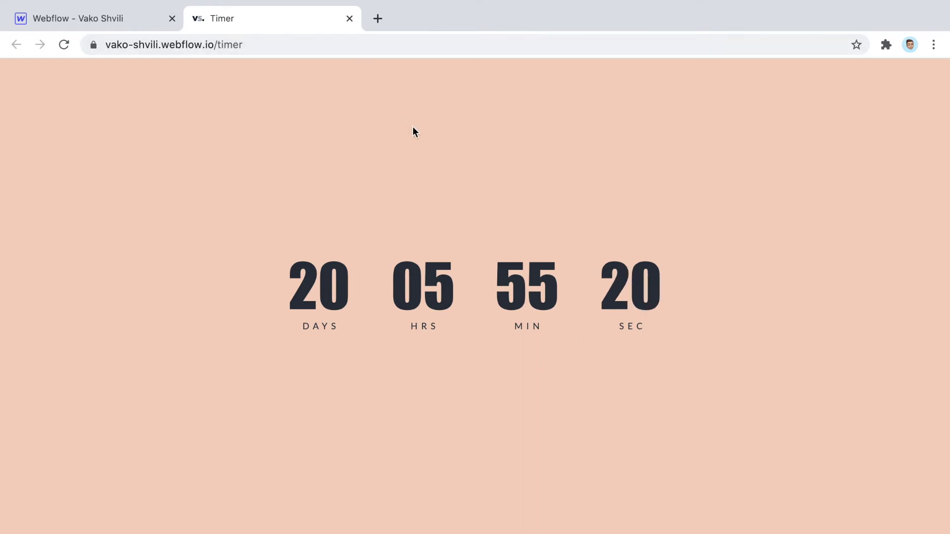
- Compare against the xmasclock.com Christmas countdown, then close it and return to the Webflow tab
key("super+t")
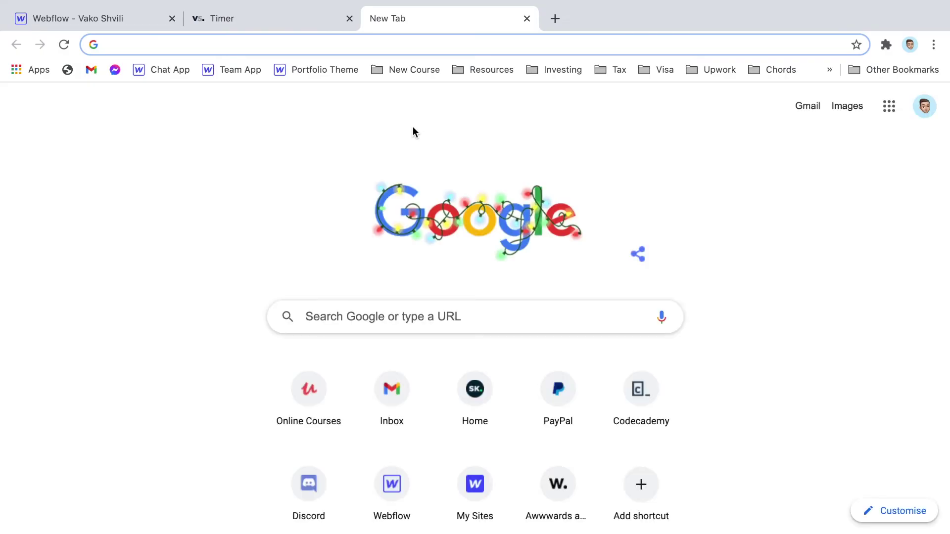
type("christm")
key("Down")
key("Return")
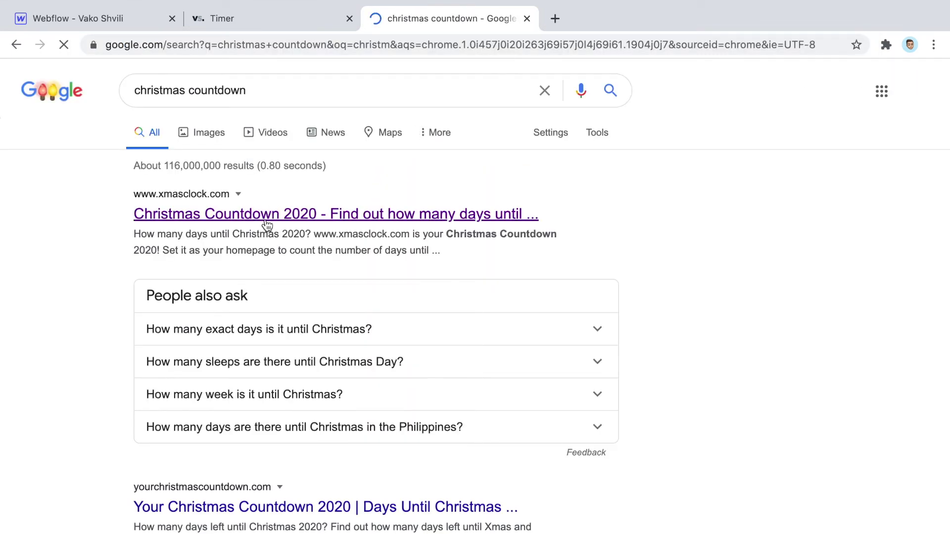
left_click(266, 219)
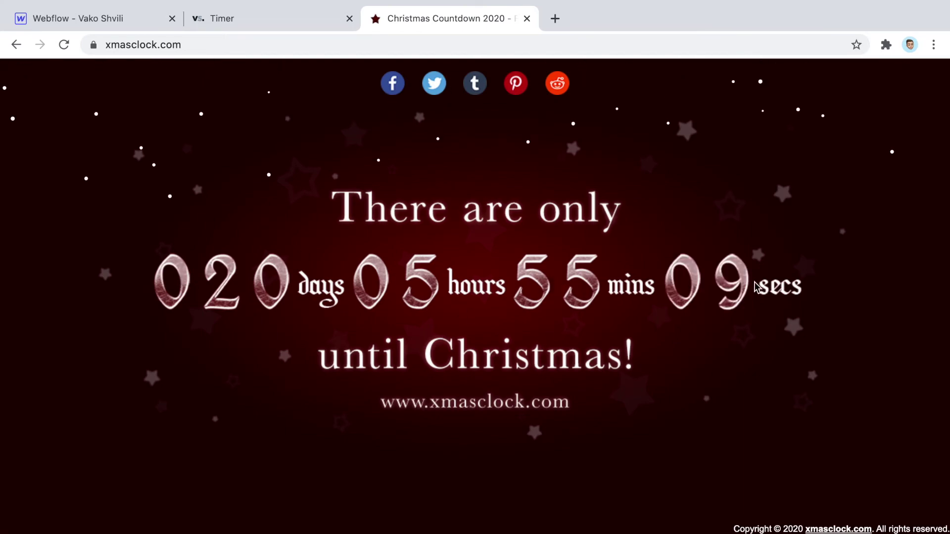
left_click(529, 21)
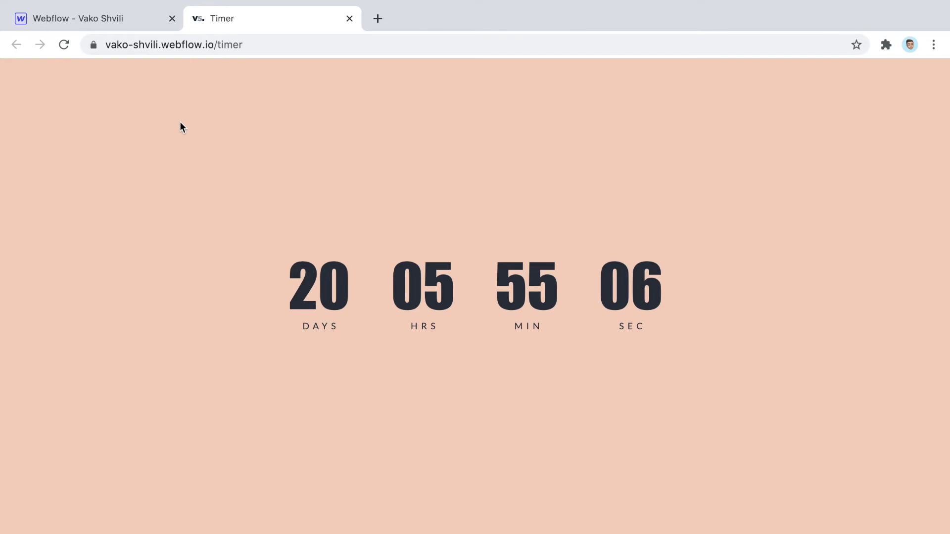
left_click(146, 23)
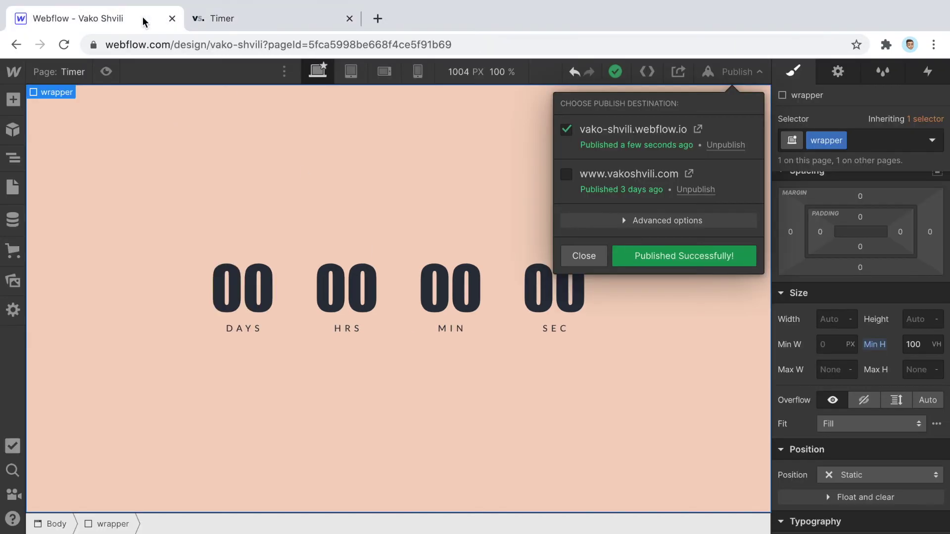
- Select the JS-Clock 2 container and view its js-clock ID in Element Settings
left_click(317, 322)
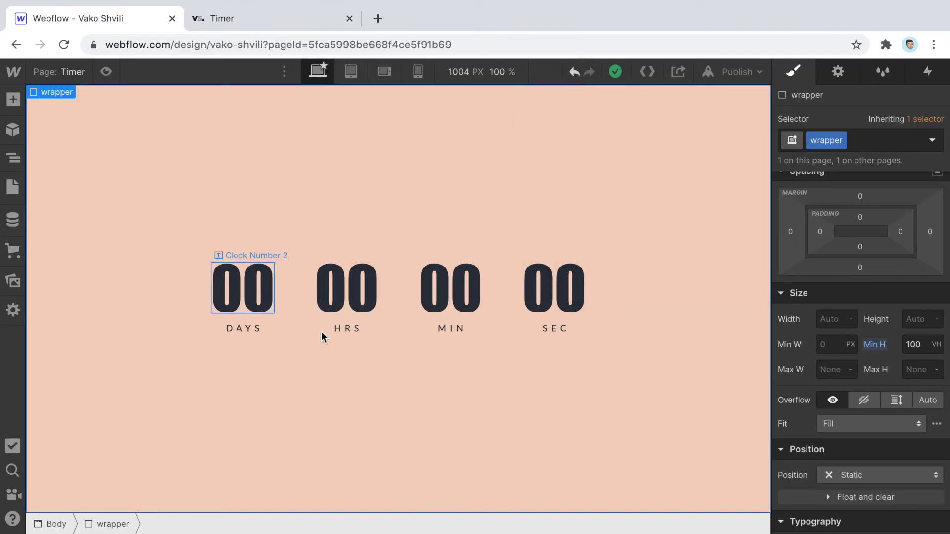
left_click(333, 333)
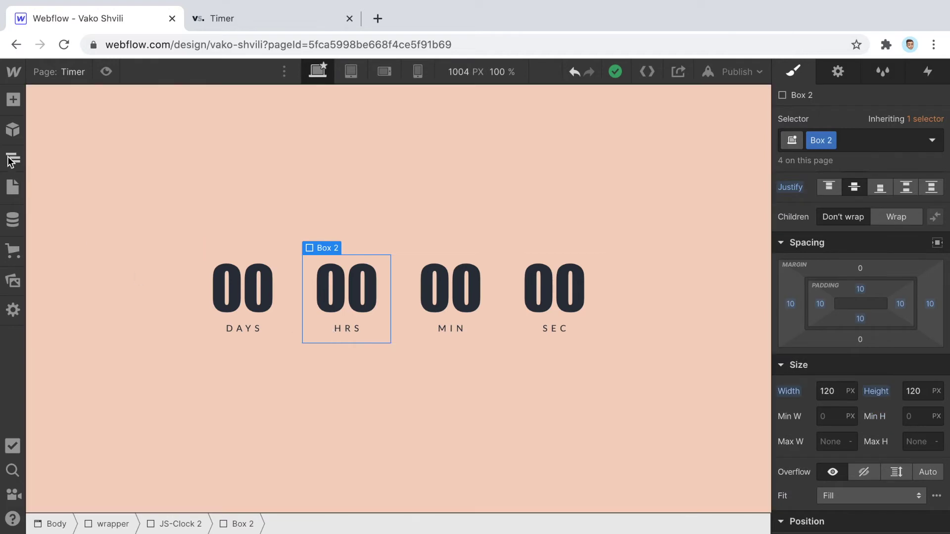
left_click(12, 160)
left_click(129, 165)
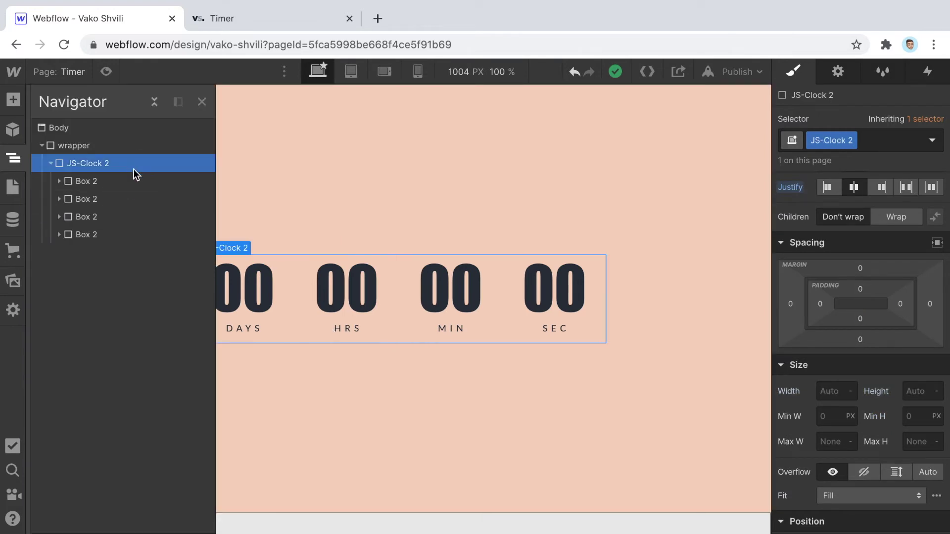
left_click(848, 72)
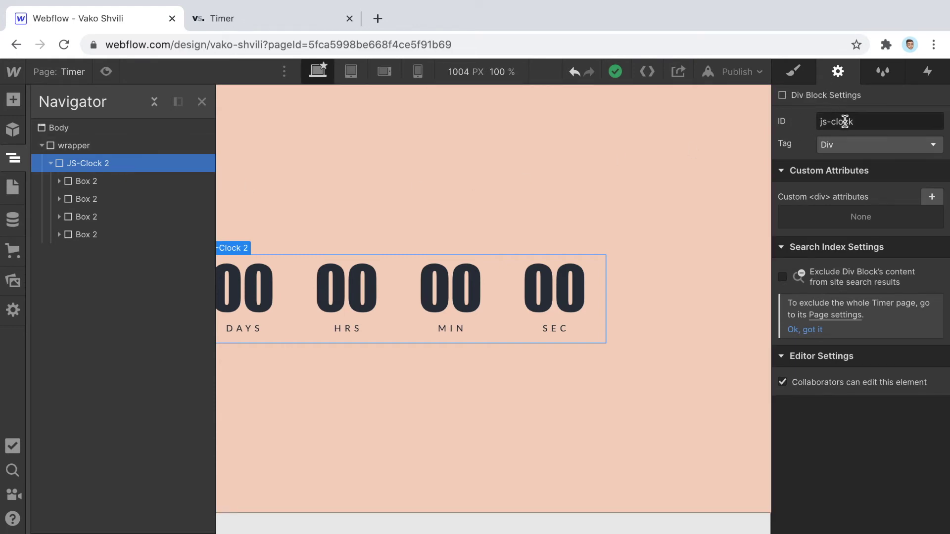
left_click(871, 121)
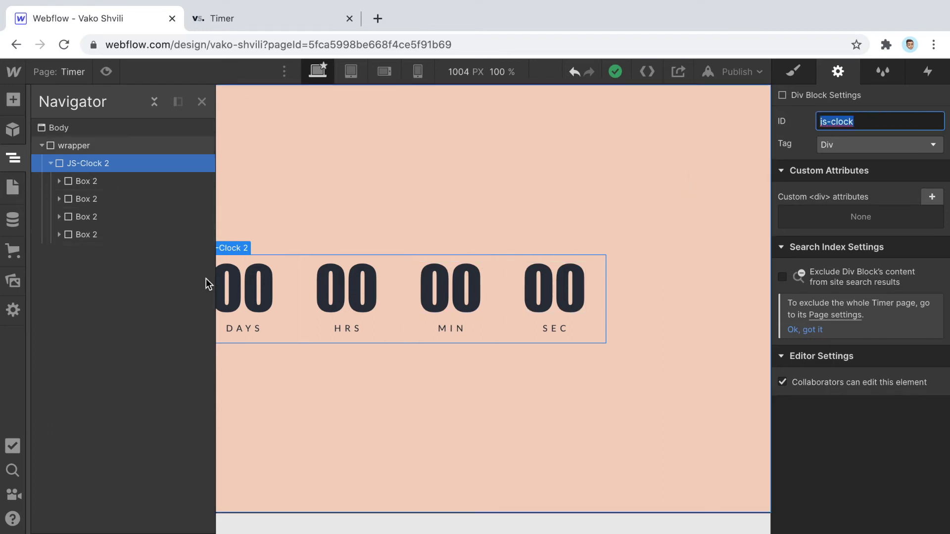
- Check the IDs of the days, hours, minutes and seconds numbers in Element Settings
left_click(81, 181)
left_click(60, 181)
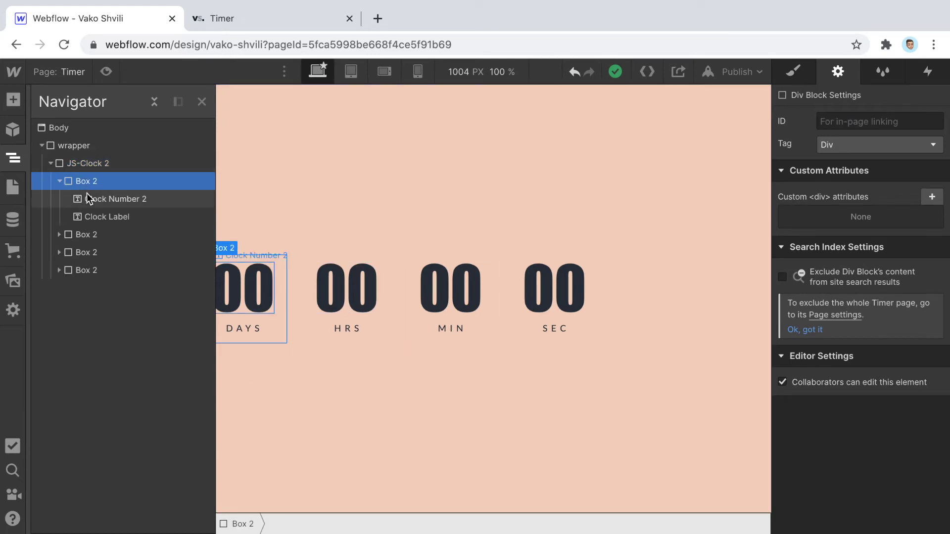
left_click(112, 198)
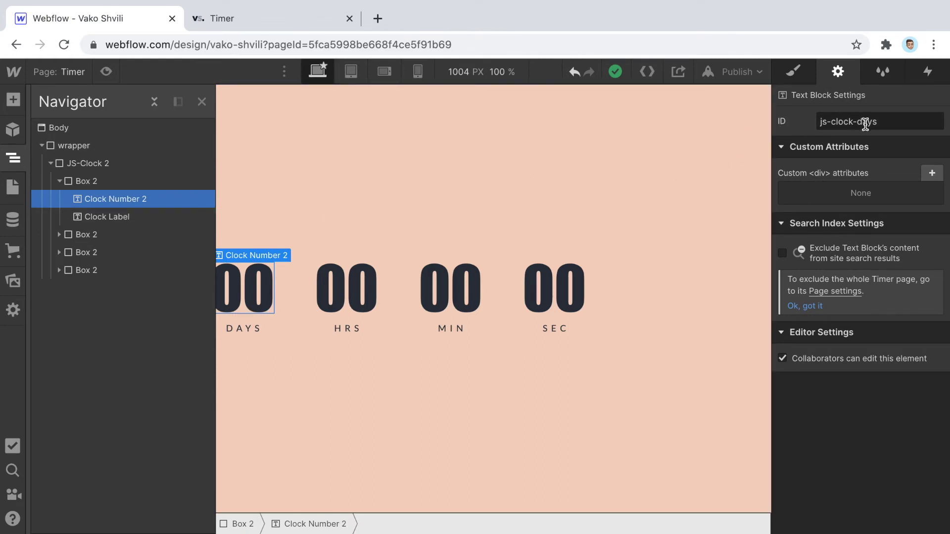
left_click(360, 292)
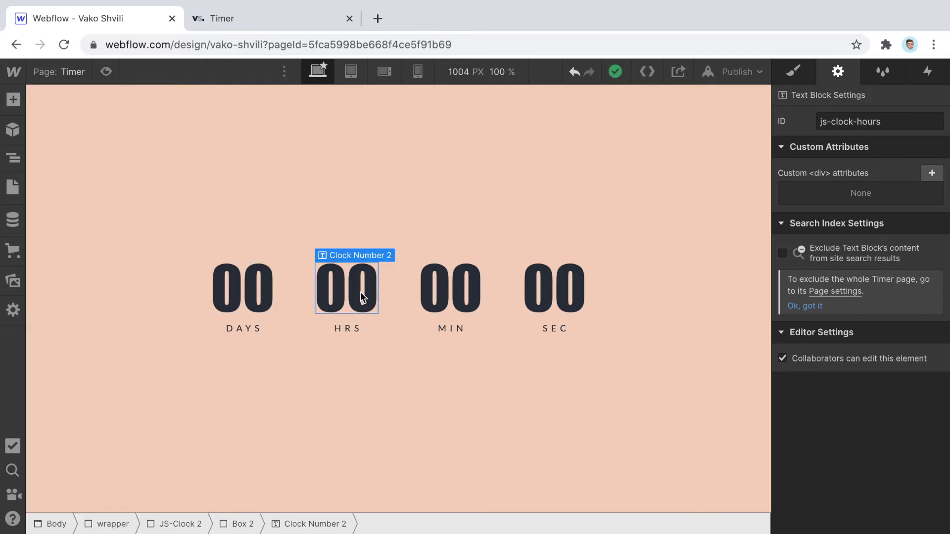
left_click(460, 291)
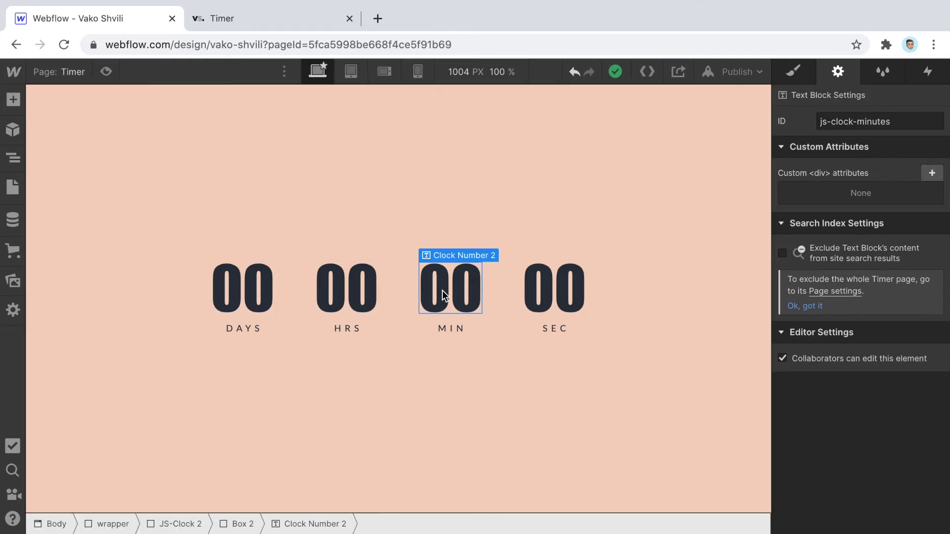
left_click(539, 281)
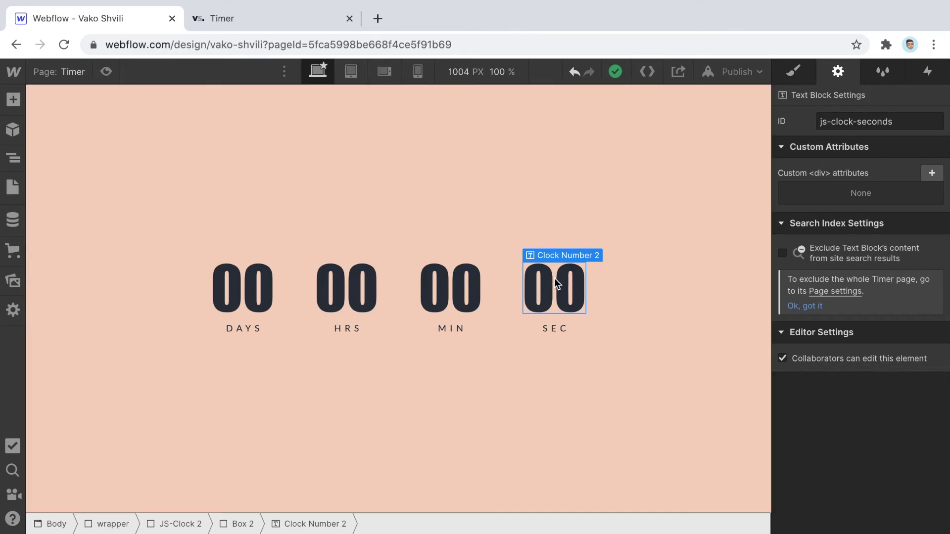
- Undo the accidental seconds-number delete, confirm its js-clock-seconds ID, and open the SEC box's styles
key("Delete")
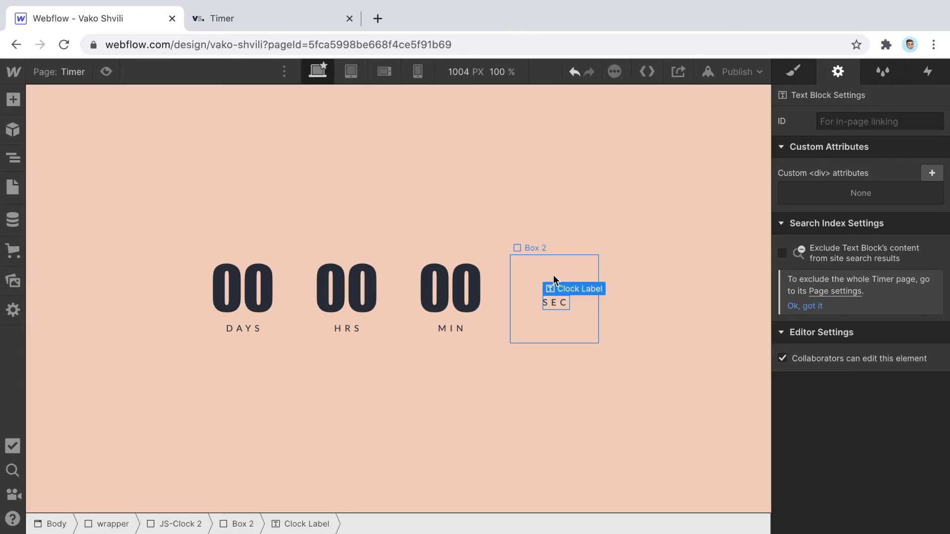
left_click(553, 275)
key("ctrl+z")
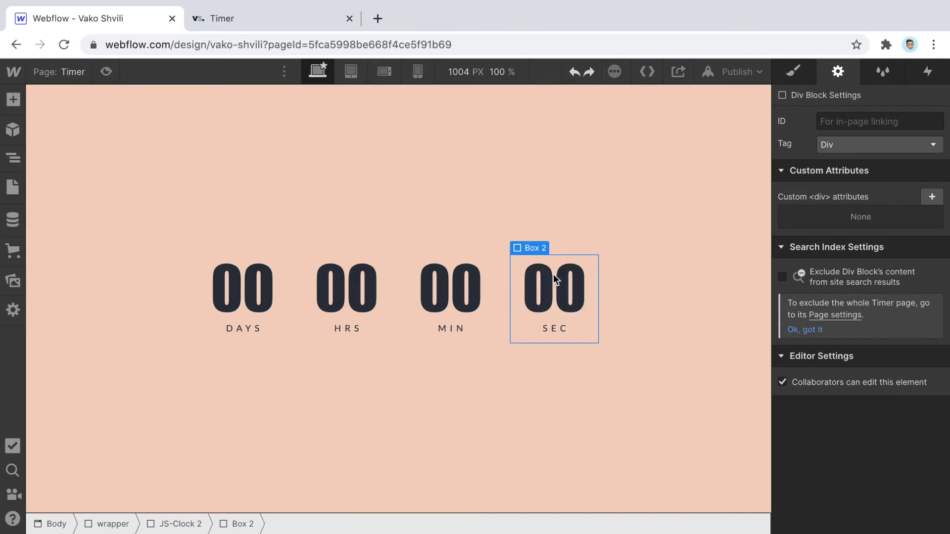
left_click(565, 291)
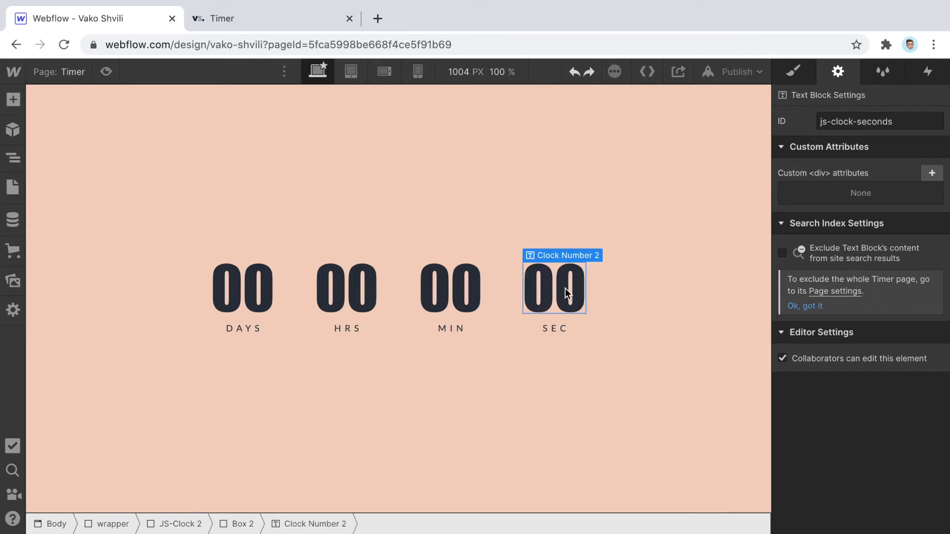
triple_click(828, 122)
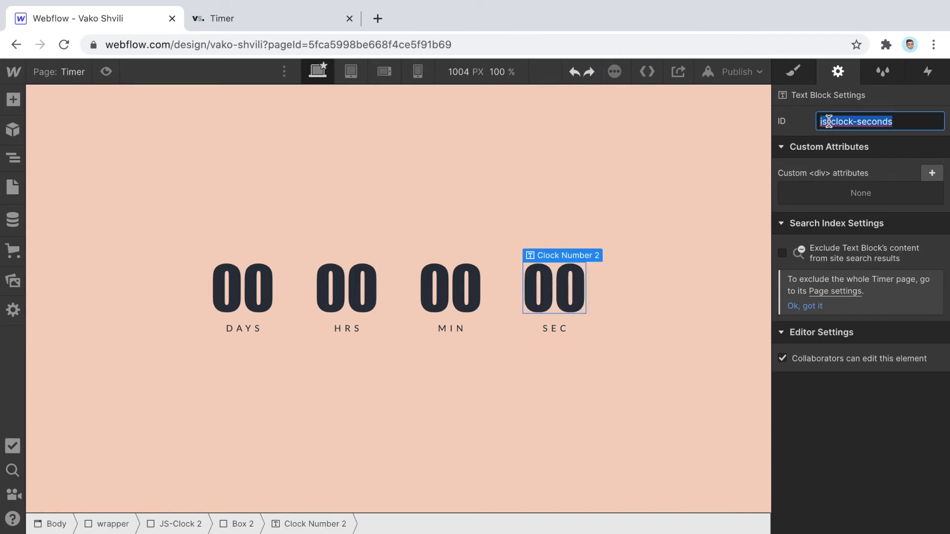
left_click(529, 338)
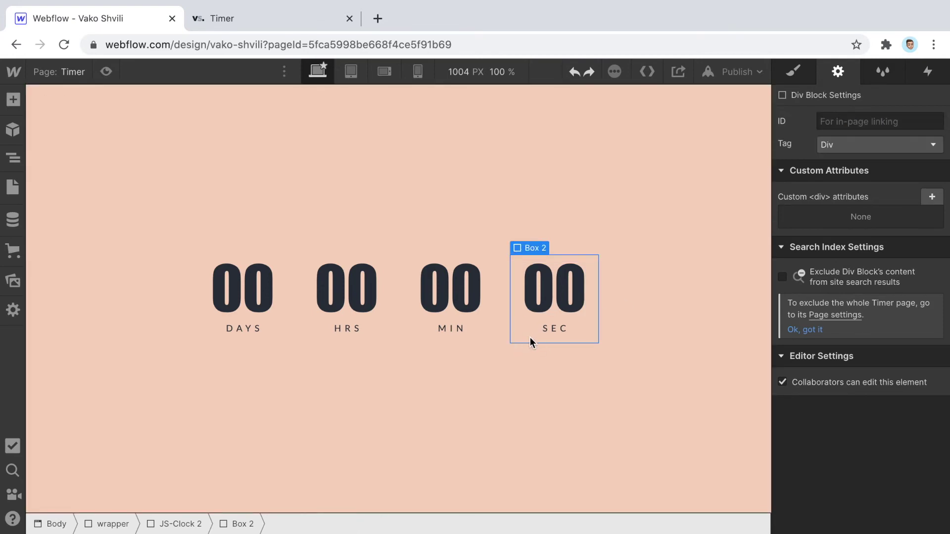
left_click(801, 73)
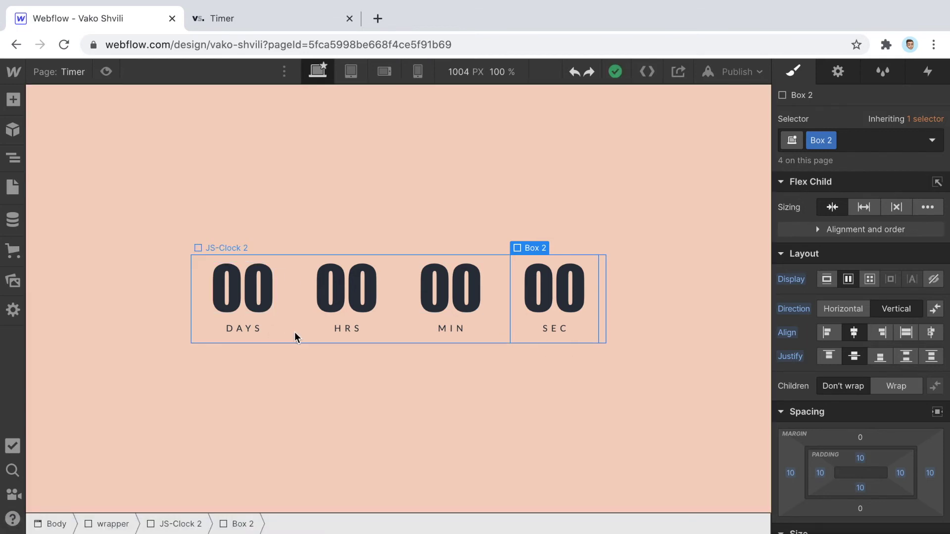
left_click(255, 332)
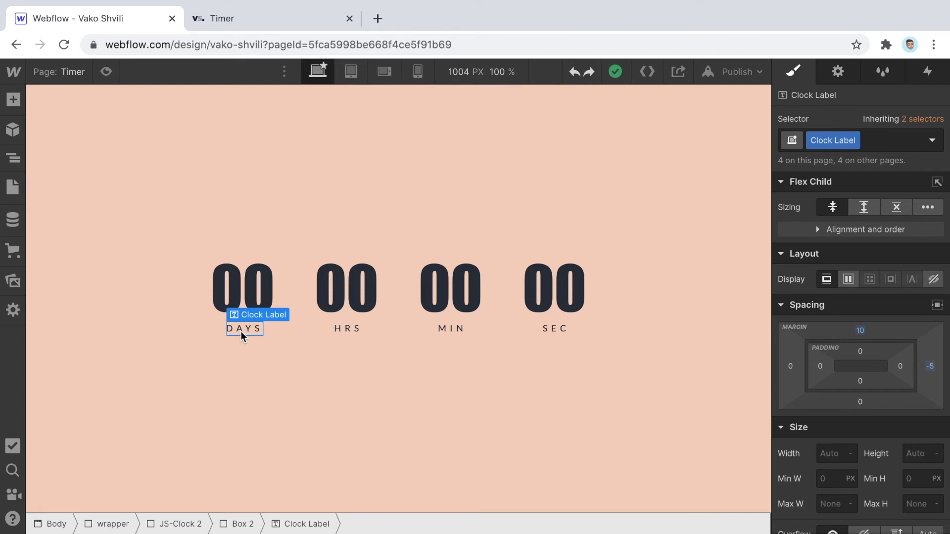
left_click(265, 283)
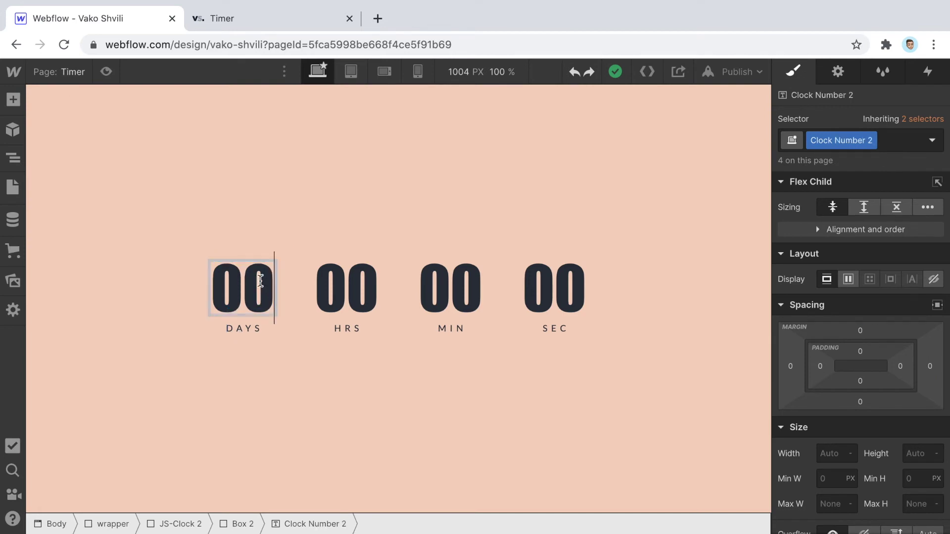
double_click(259, 281)
type("045")
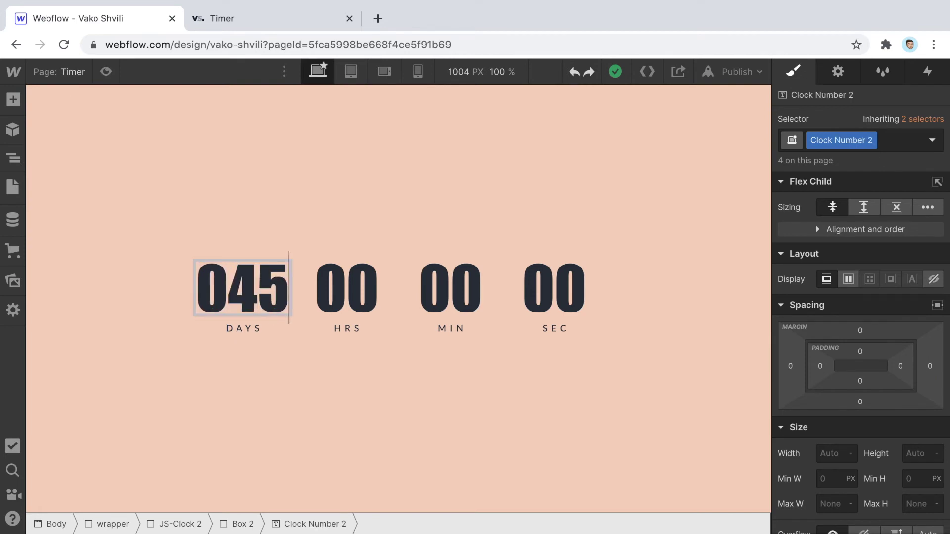
key("BackSpace")
key("BackSpace")
type("45")
key("BackSpace")
key("BackSpace")
type("00:")
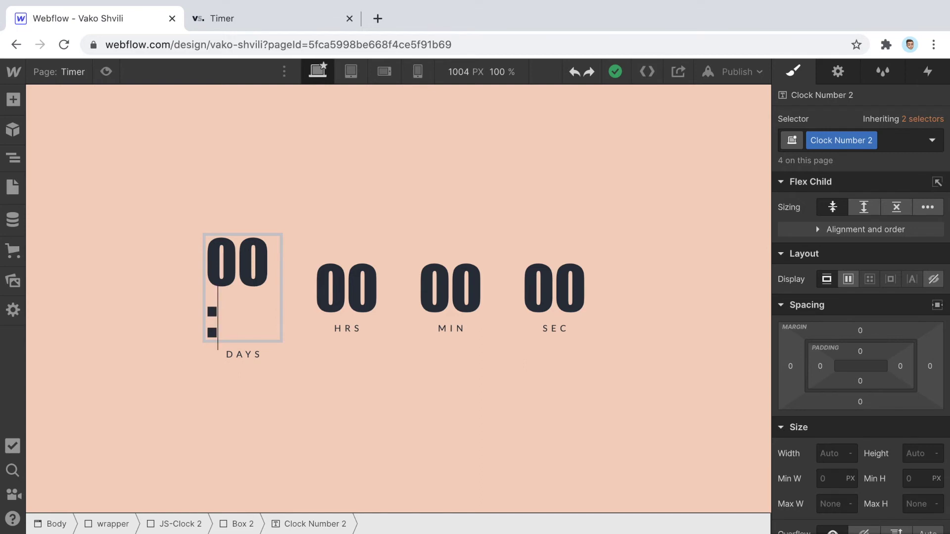
key("BackSpace")
type(":")
key("BackSpace")
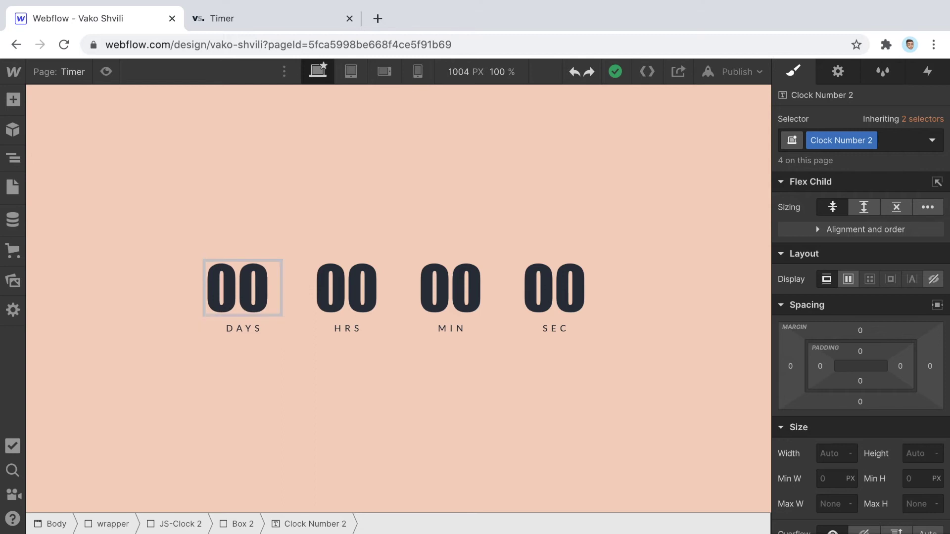
key("BackSpace")
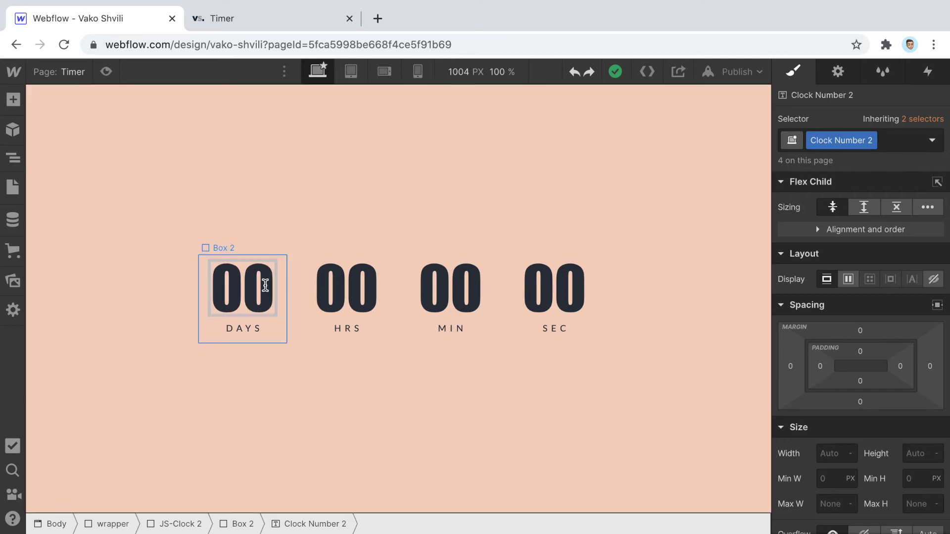
type(":")
key("BackSpace")
- Collapse the clock's box entries in the Navigator element tree
left_click(302, 285)
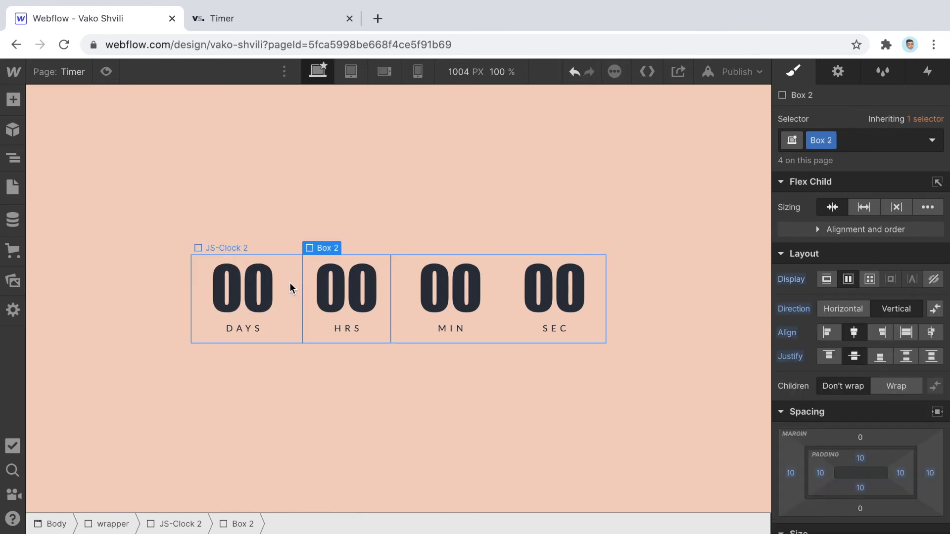
left_click(247, 282)
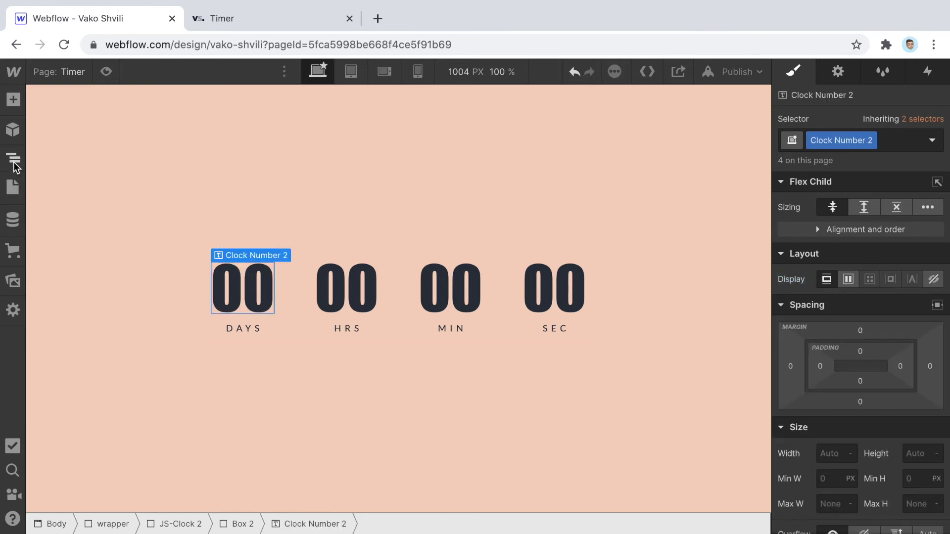
left_click(14, 159)
left_click(58, 181)
left_click(59, 216)
left_click(59, 234)
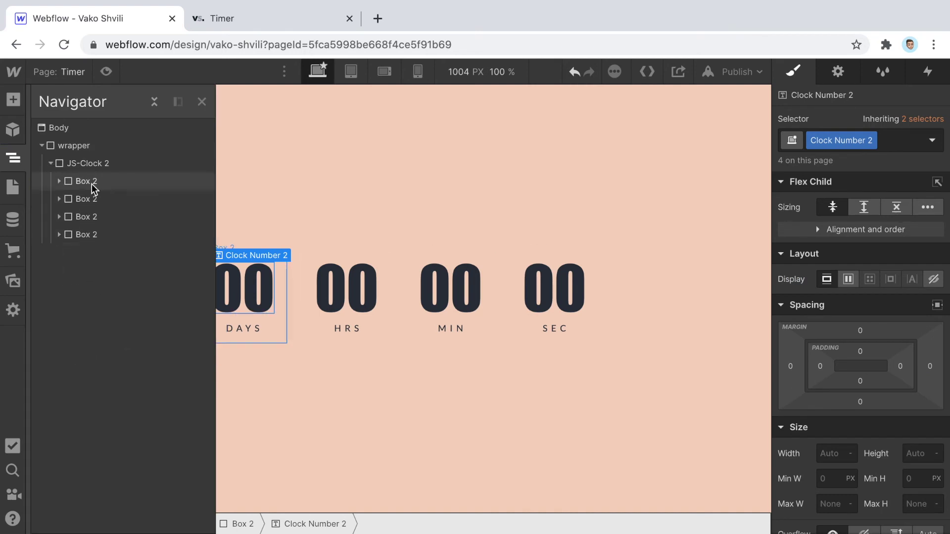
left_click(253, 306)
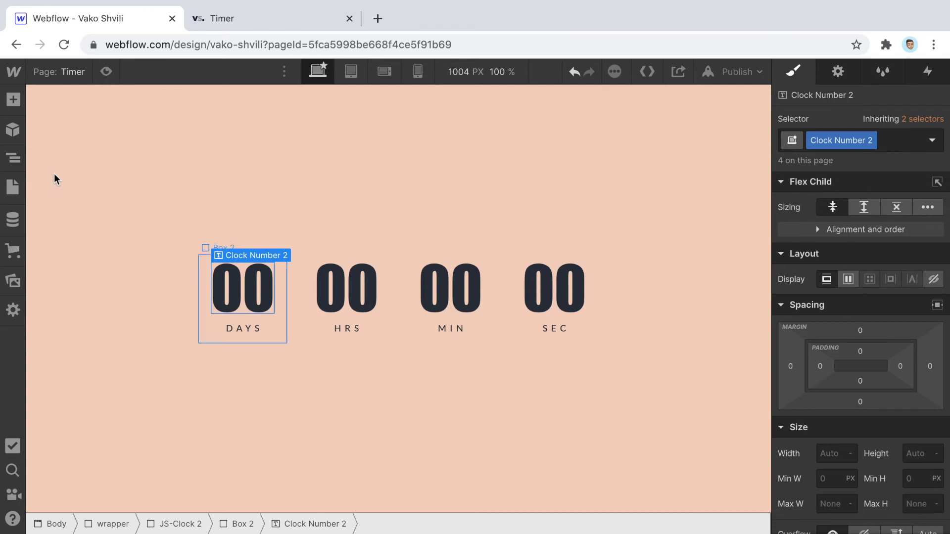
- Paste Clock Number 2 into JS-Clock 2 and place it between the DAYS and HRS boxes
left_click(14, 157)
left_click(108, 164)
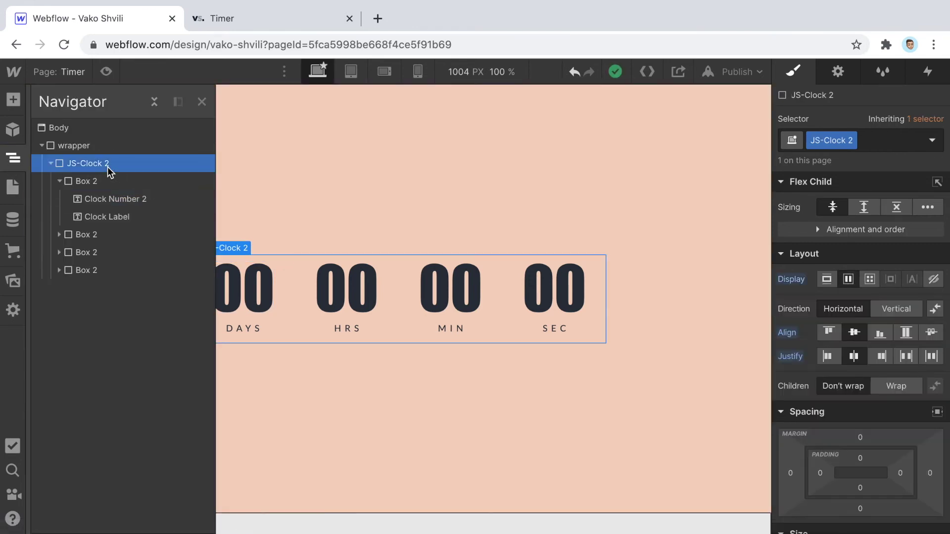
key("ctrl+v")
left_click(59, 181)
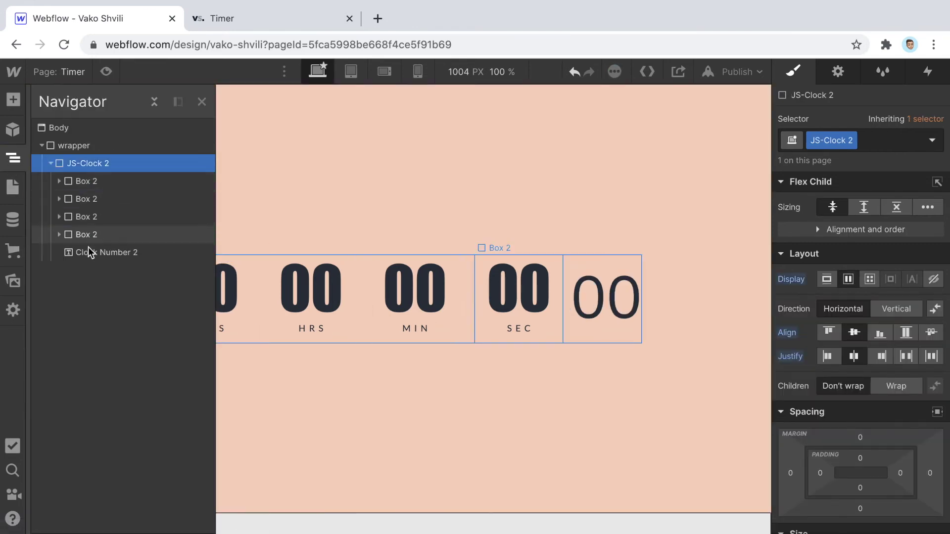
left_click_drag(92, 253, 91, 199)
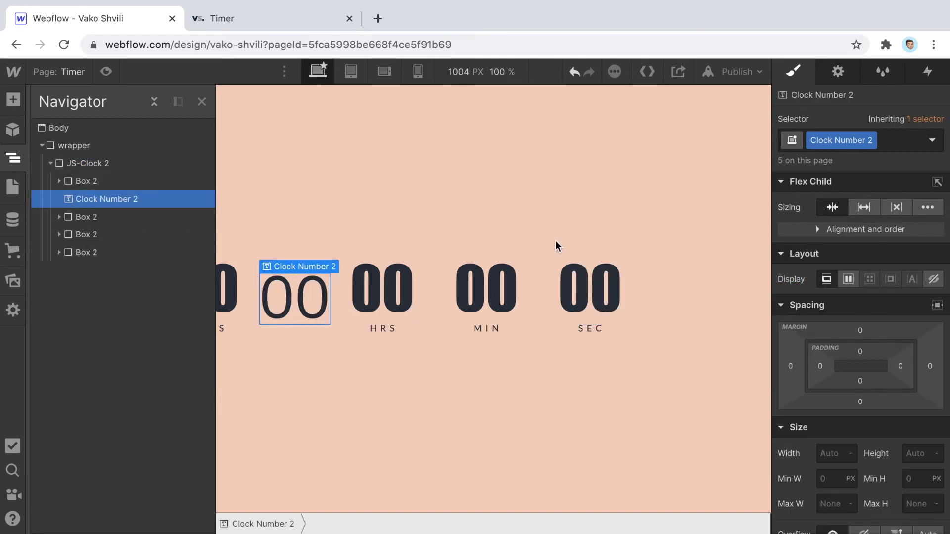
scroll(900, 268, "down", 6)
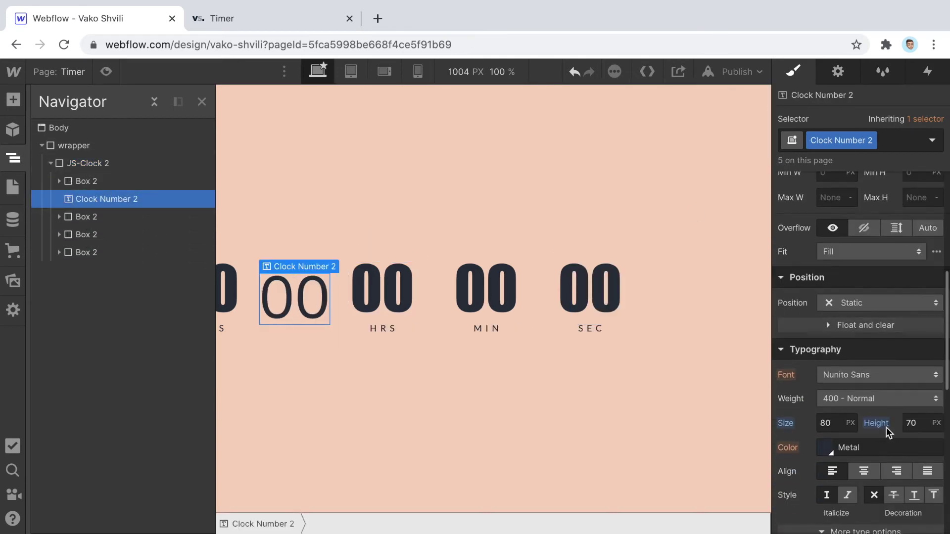
left_click(388, 283)
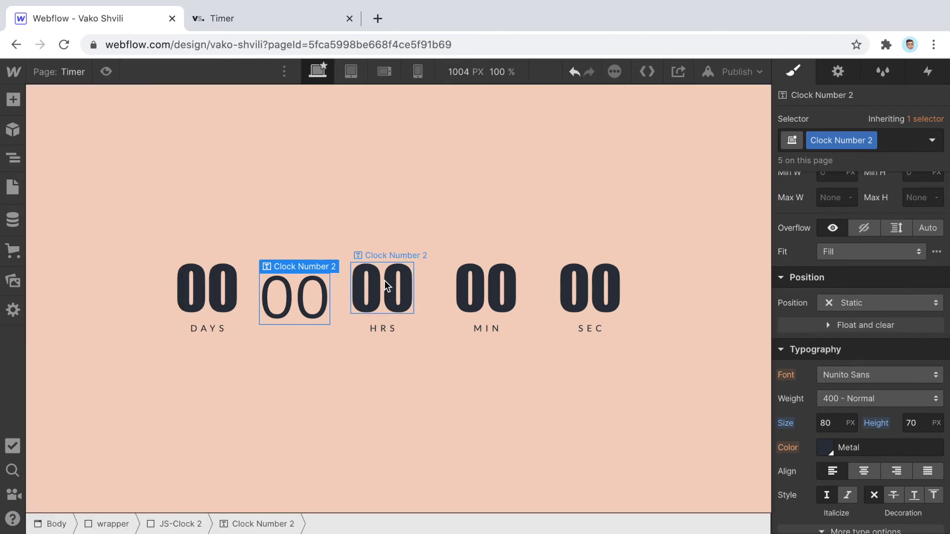
left_click(326, 302)
- Set the pasted 00 between DAYS and HRS to the Impact font
scroll(855, 355, "down", 2)
left_click(860, 331)
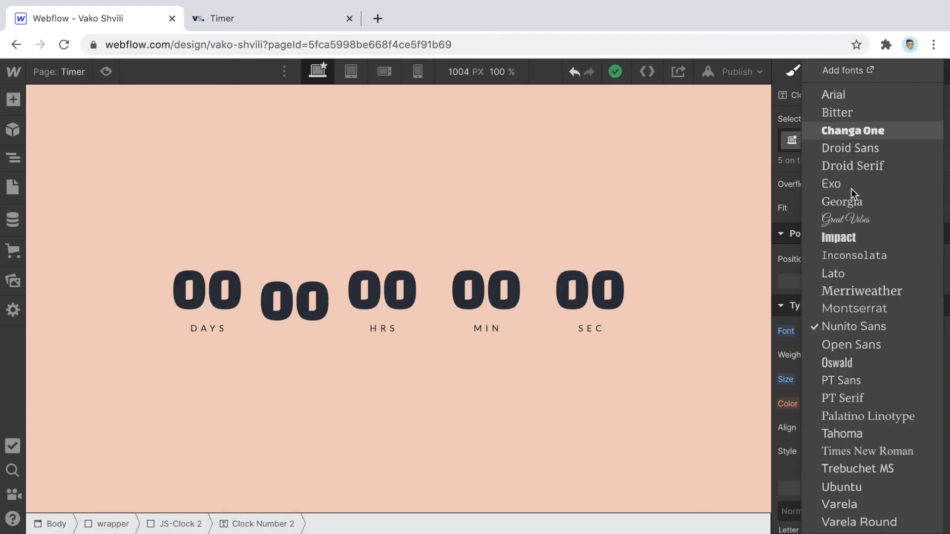
left_click(837, 234)
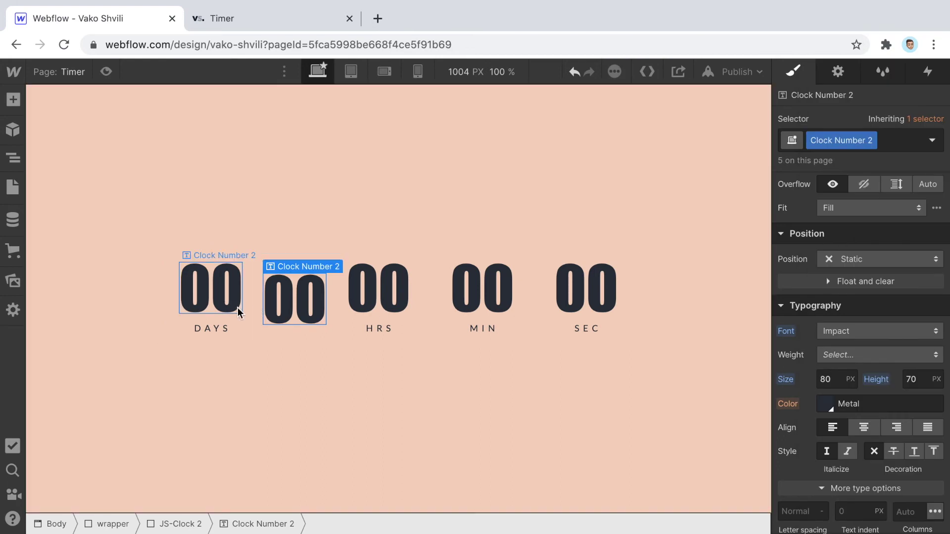
left_click(385, 306)
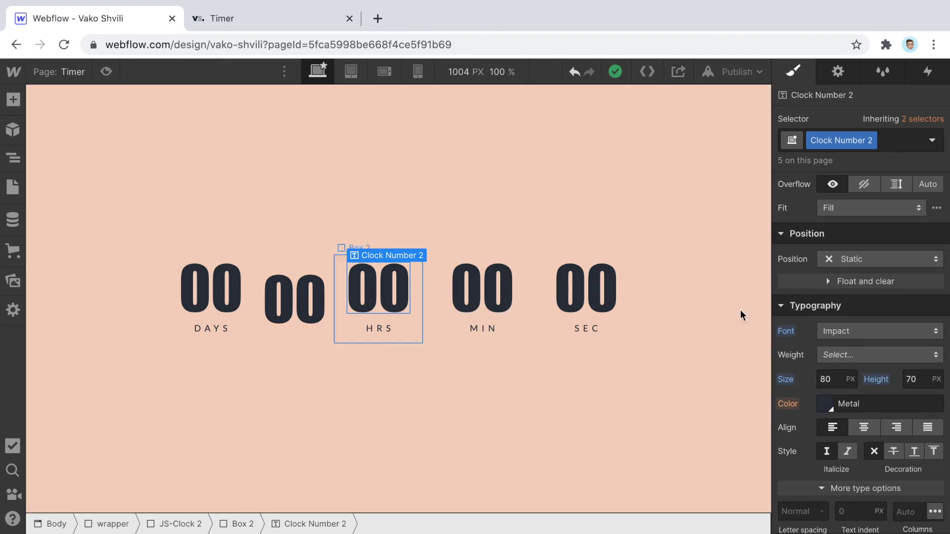
left_click(837, 357)
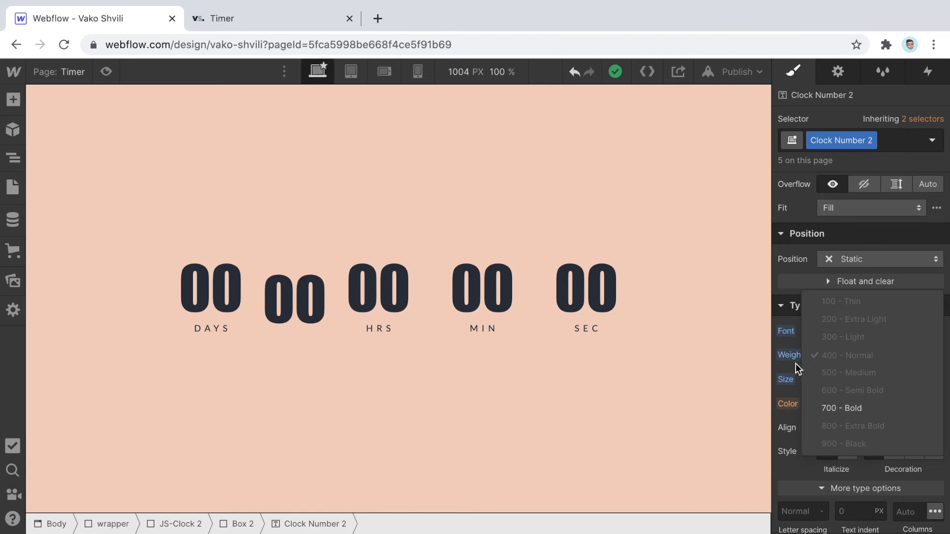
- Switch the clock numbers to Changa One at 400 Normal weight and select the extra 00's text for replacement
left_click(850, 408)
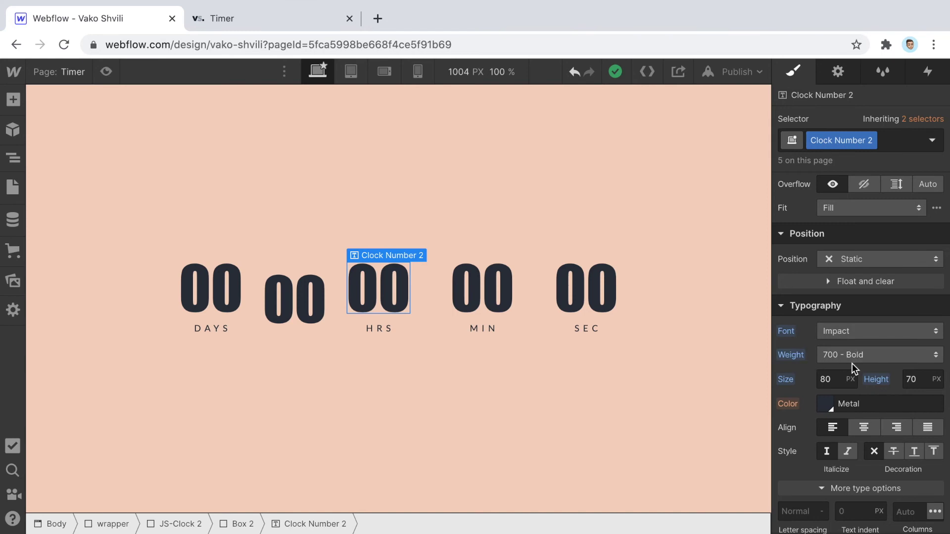
left_click(841, 330)
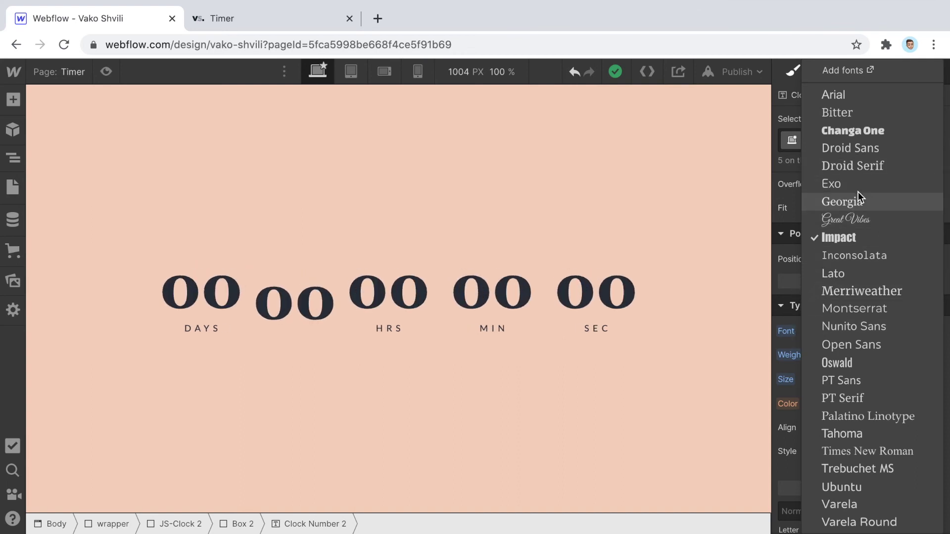
left_click(856, 132)
left_click(873, 357)
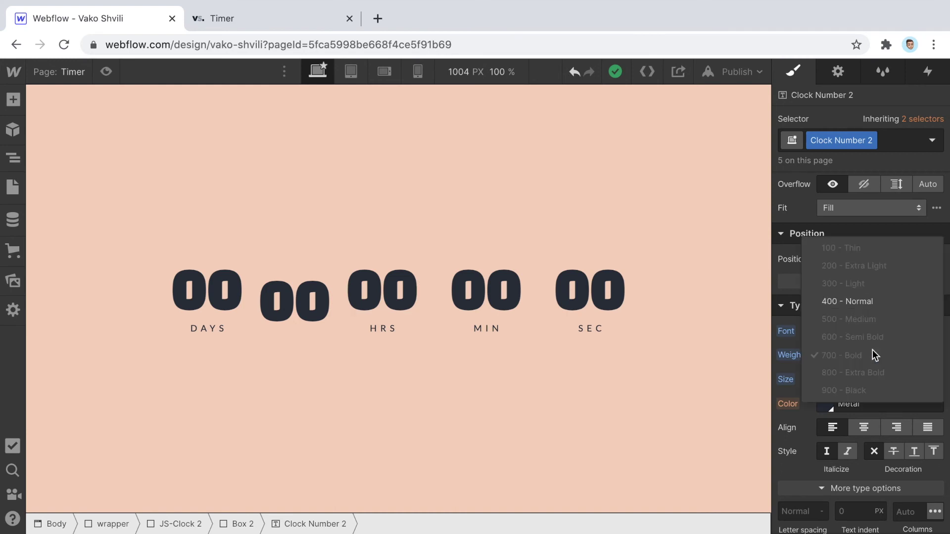
left_click(867, 290)
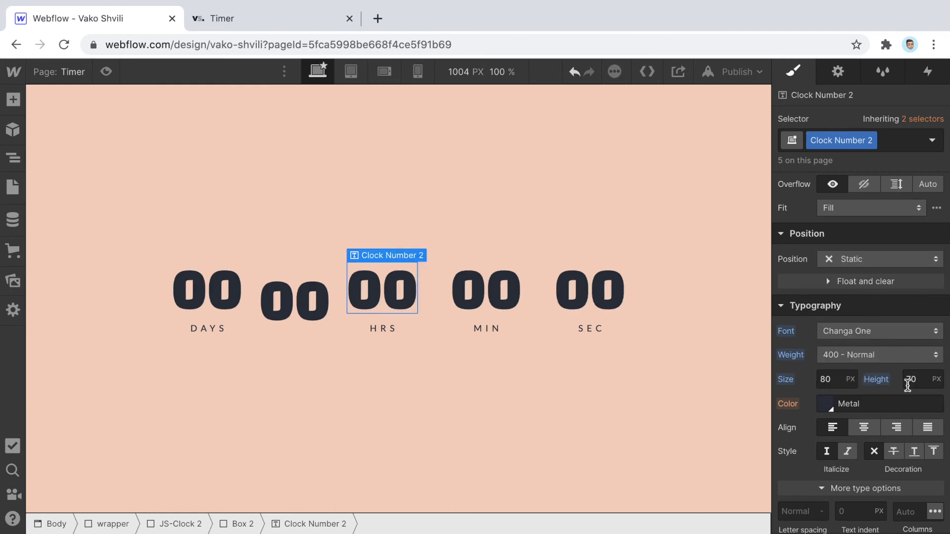
double_click(296, 295)
double_click(295, 295)
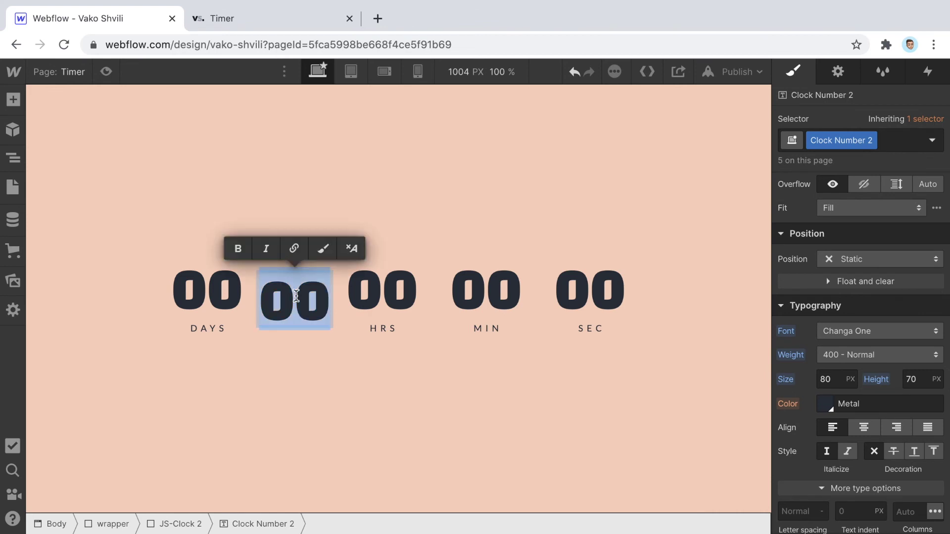
- Finish typing the colon between DAYS and HRS, then select the colon element
type(":")
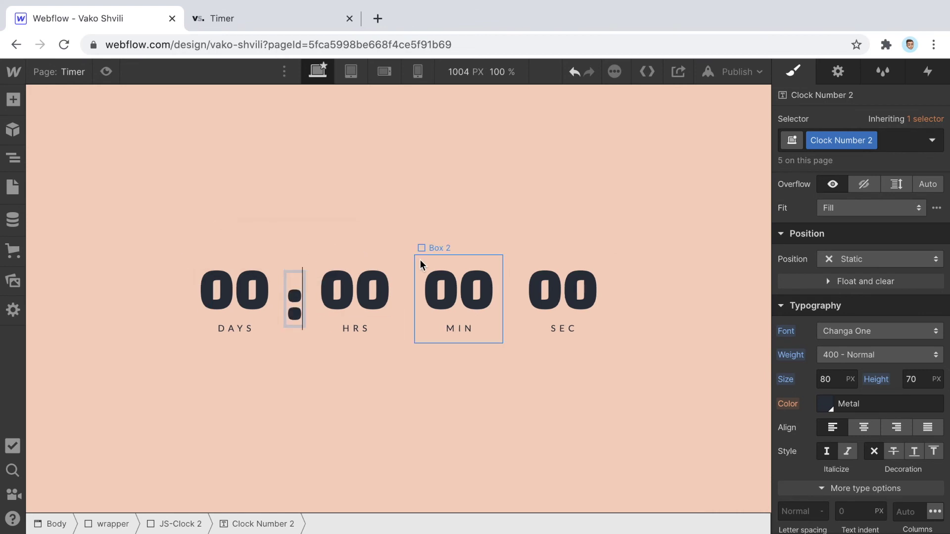
left_click(298, 271)
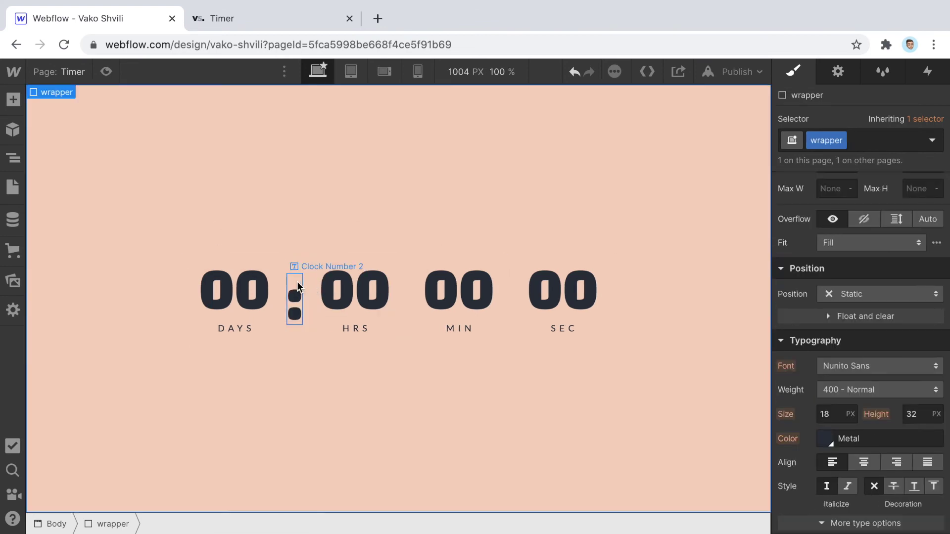
left_click(297, 287)
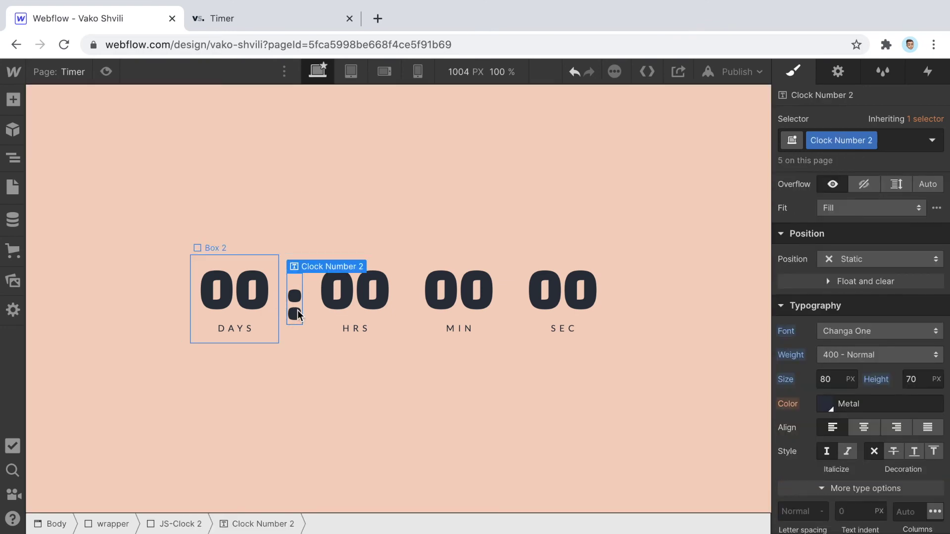
scroll(870, 287, "up", 7)
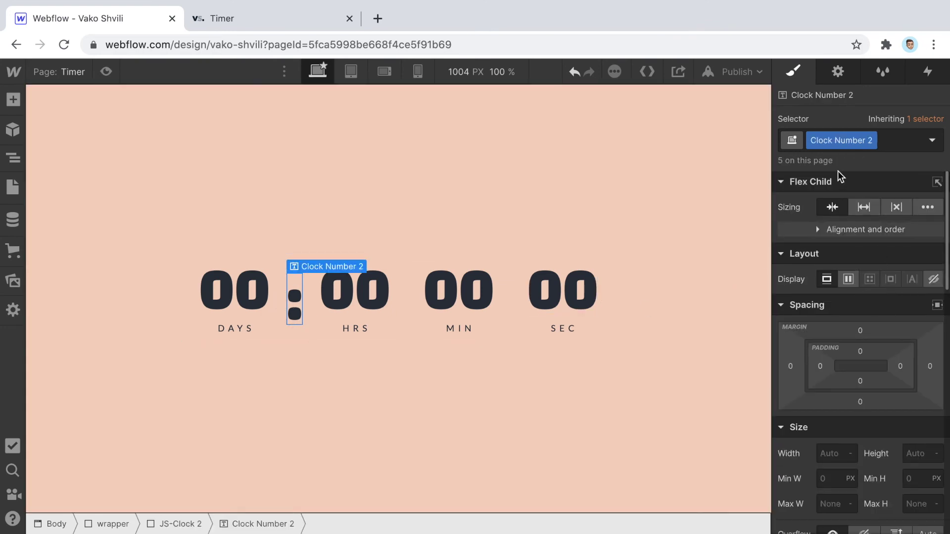
left_click(355, 307)
left_click(292, 300)
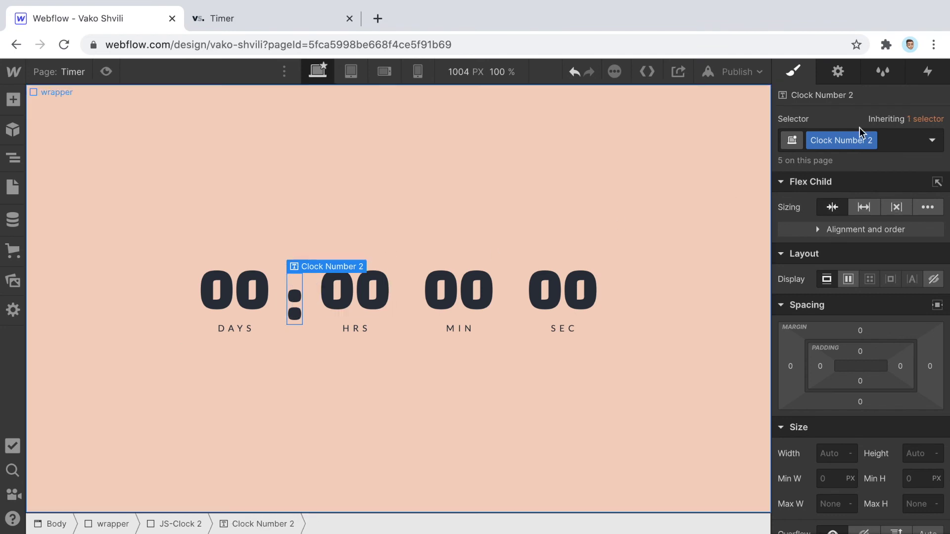
- Duplicate the colon's class as a new class named 'column seperator'
left_click(871, 140)
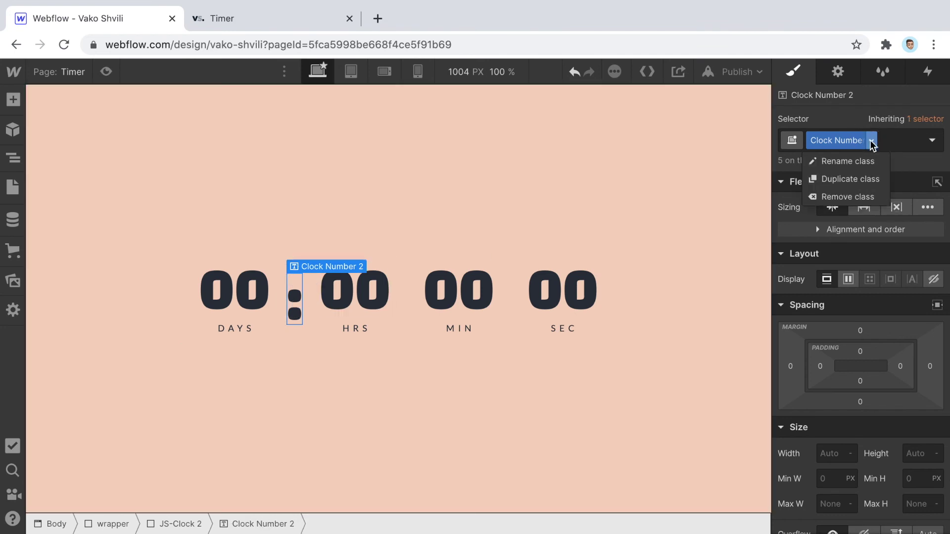
left_click(855, 178)
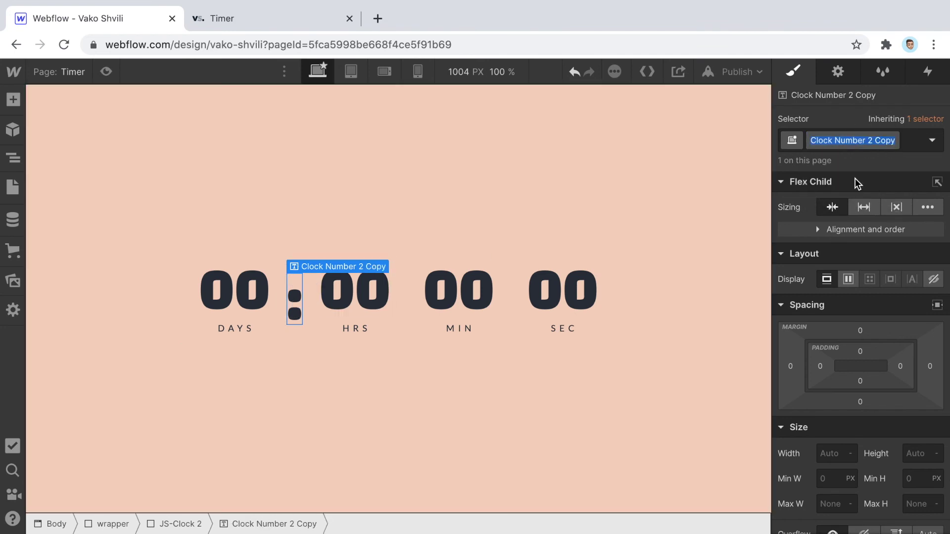
type("semi")
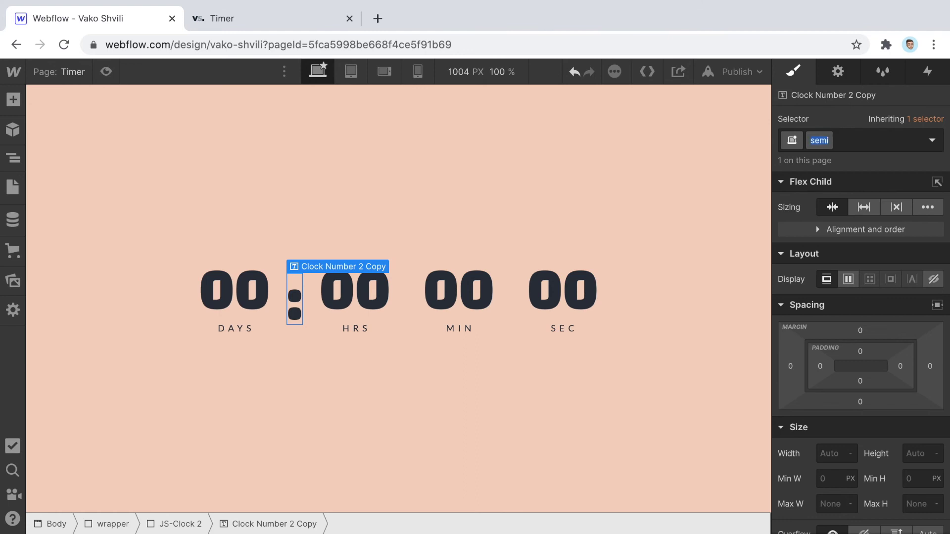
type("column seperator")
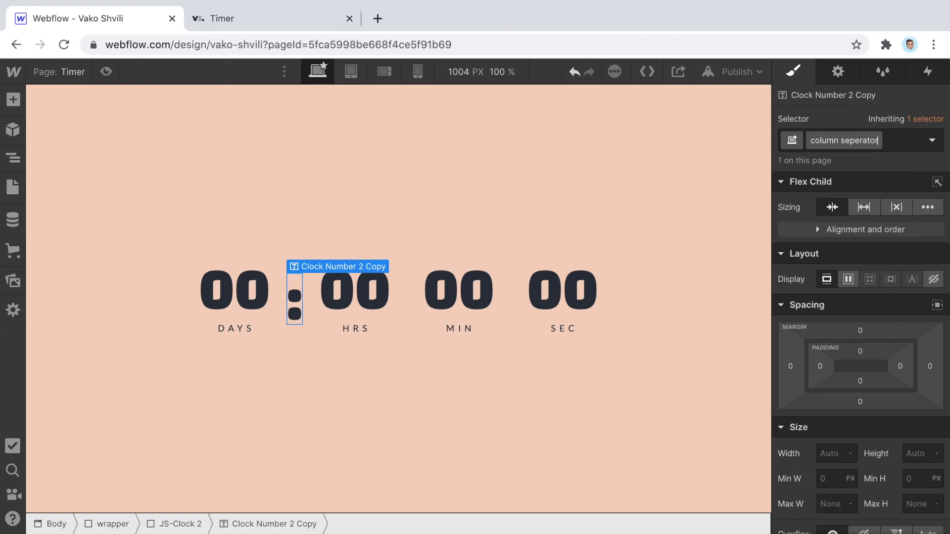
key("Return")
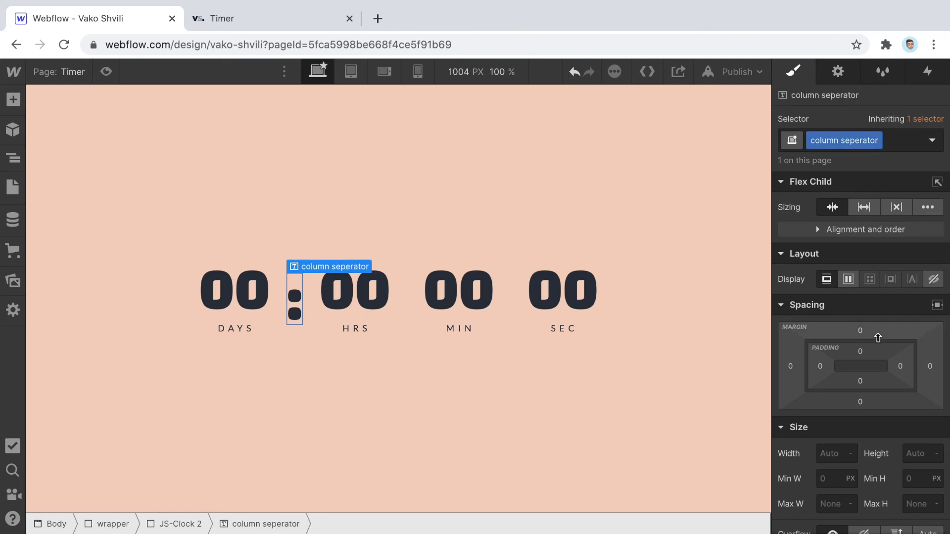
- Give the colon a -40 px top margin
left_click(861, 329)
type("-30")
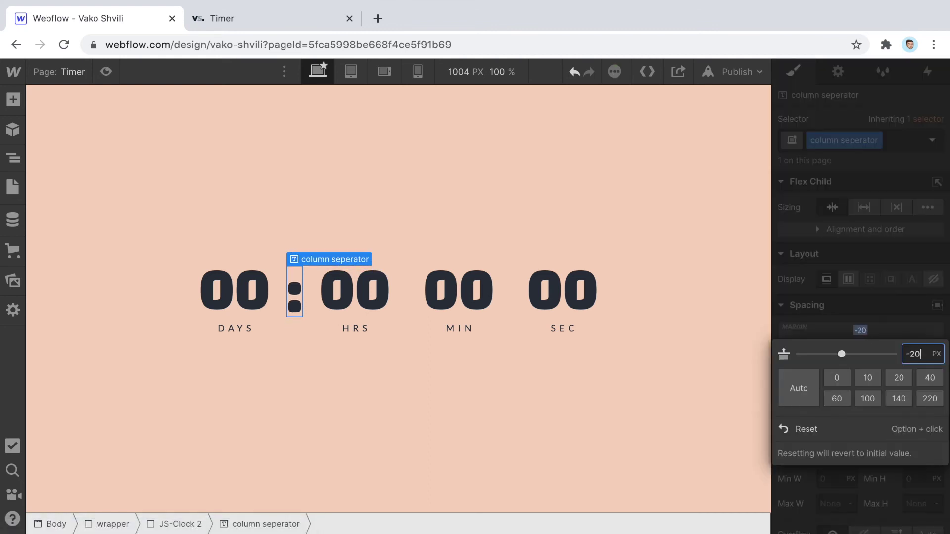
key("shift+Down")
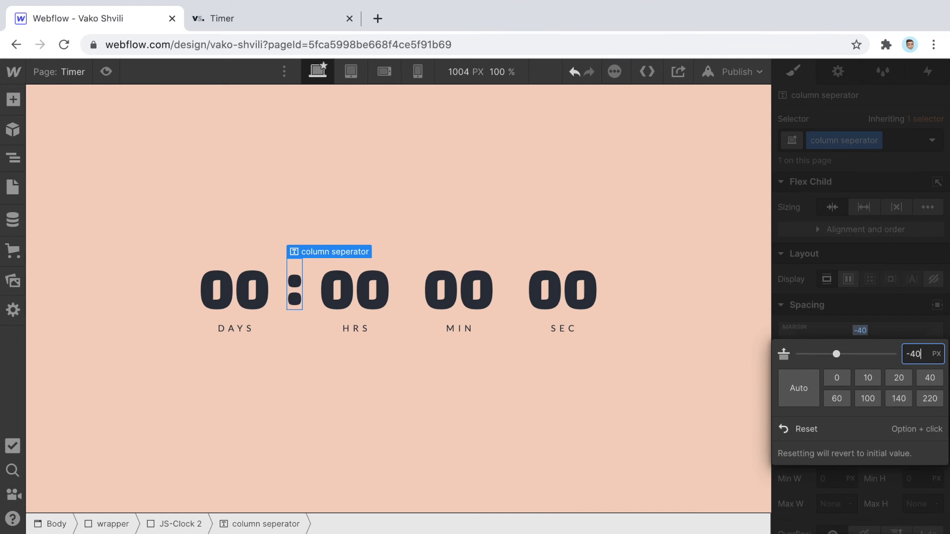
left_click(303, 354)
left_click(298, 292)
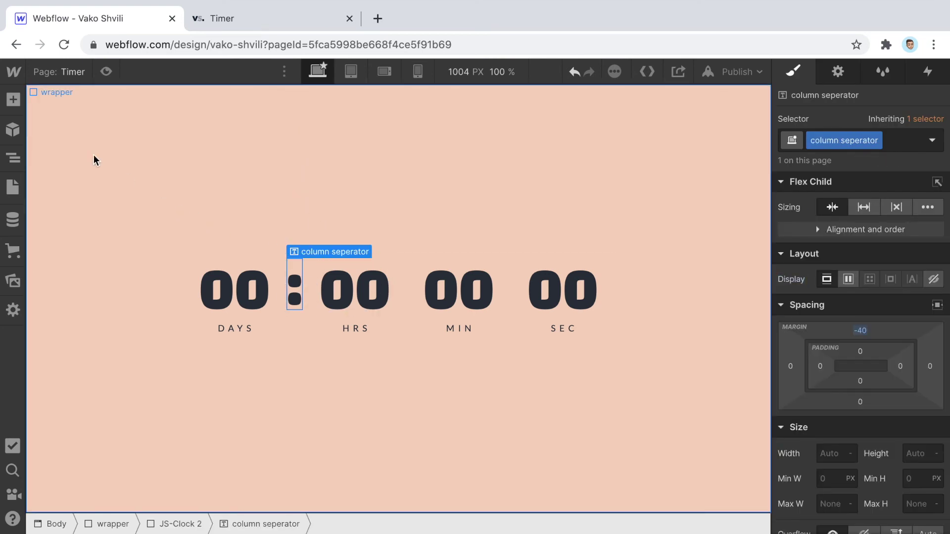
- Move the colon separator toward the HRS box and publish the site to the selected domain
left_click_drag(301, 287, 530, 289)
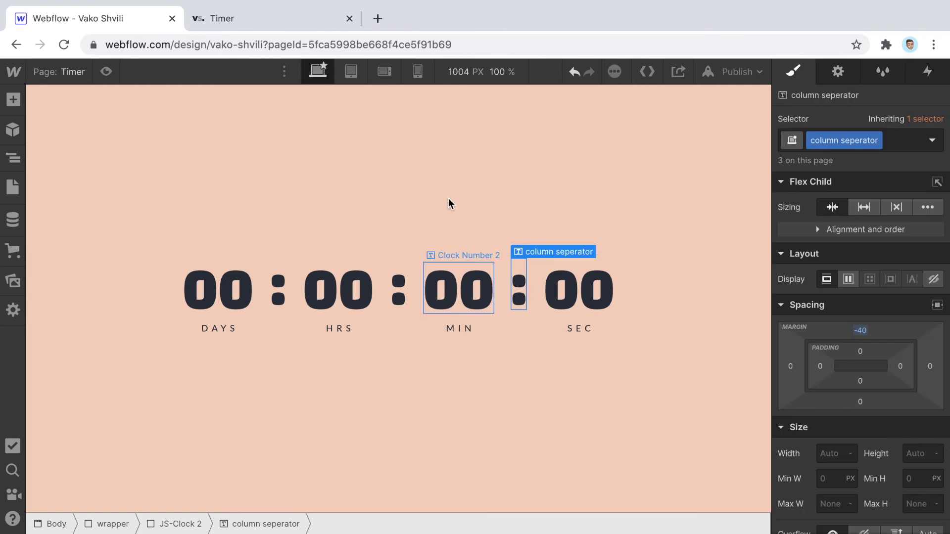
left_click(742, 72)
left_click(663, 255)
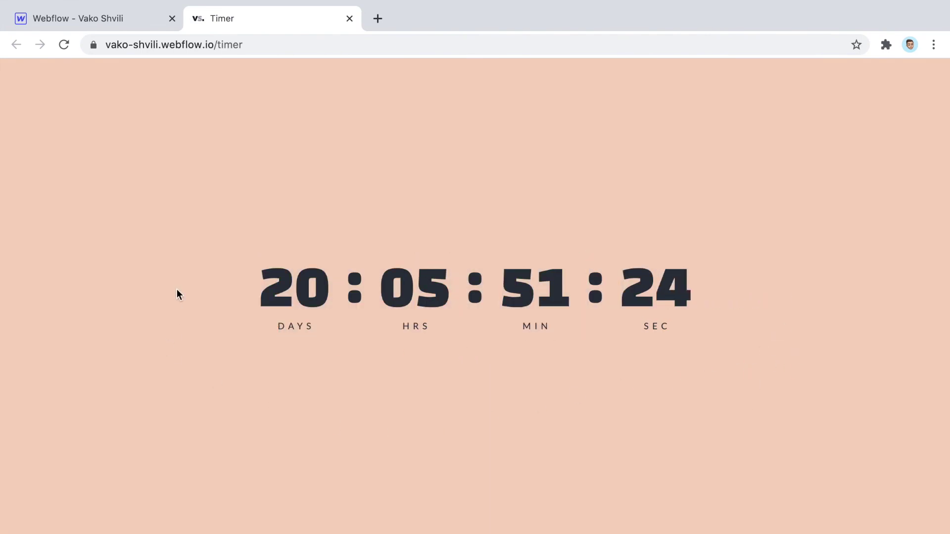
left_click(132, 21)
left_click(336, 191)
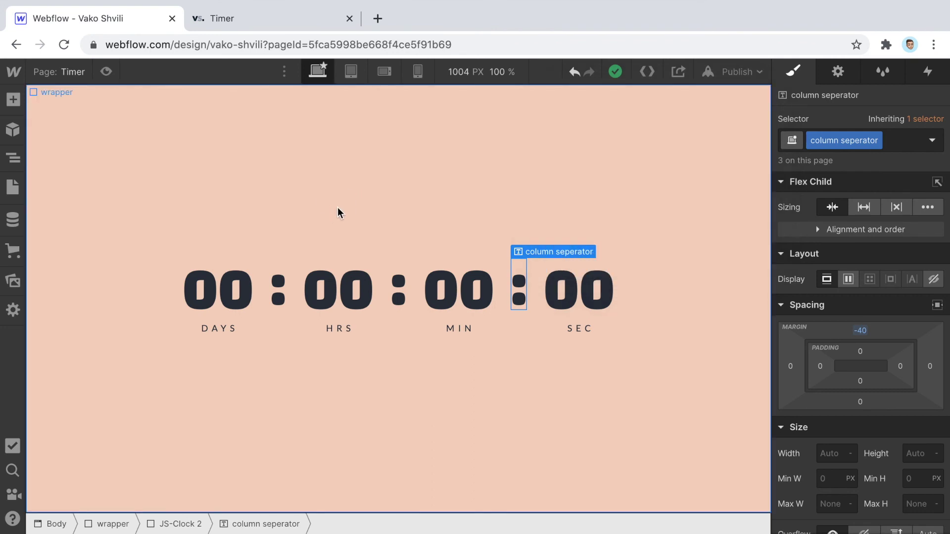
- Select the page wrapper and browse the list of elements to add
left_click(338, 205)
left_click(12, 100)
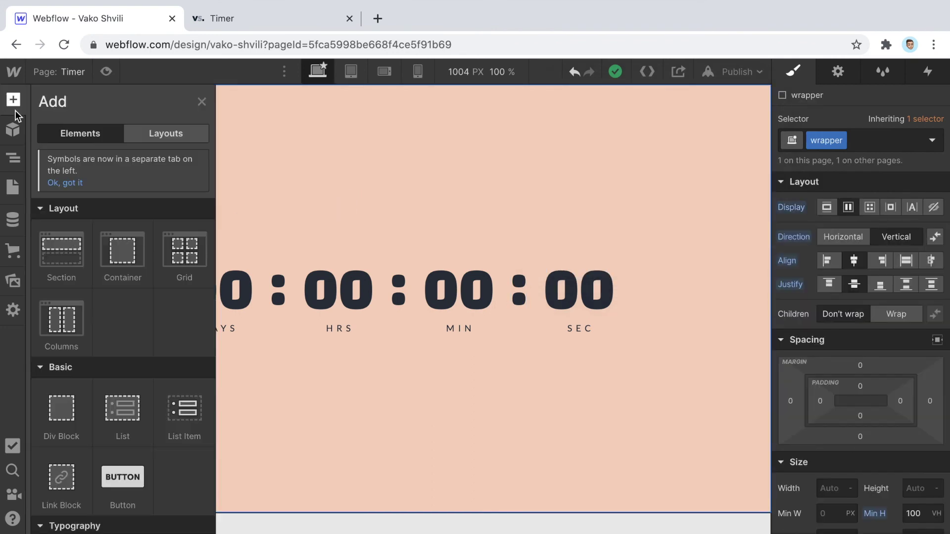
scroll(94, 403, "down", 1)
scroll(88, 409, "down", 10)
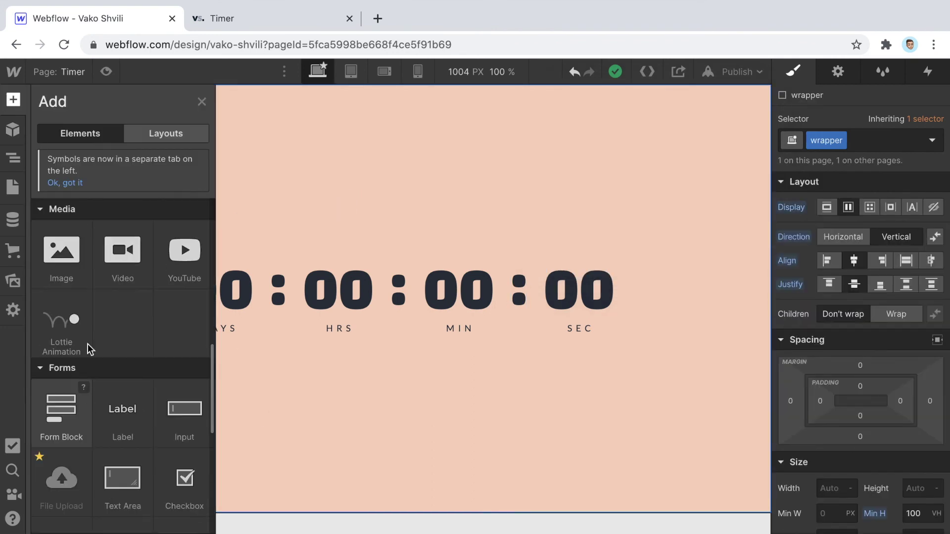
scroll(114, 281, "up", 10)
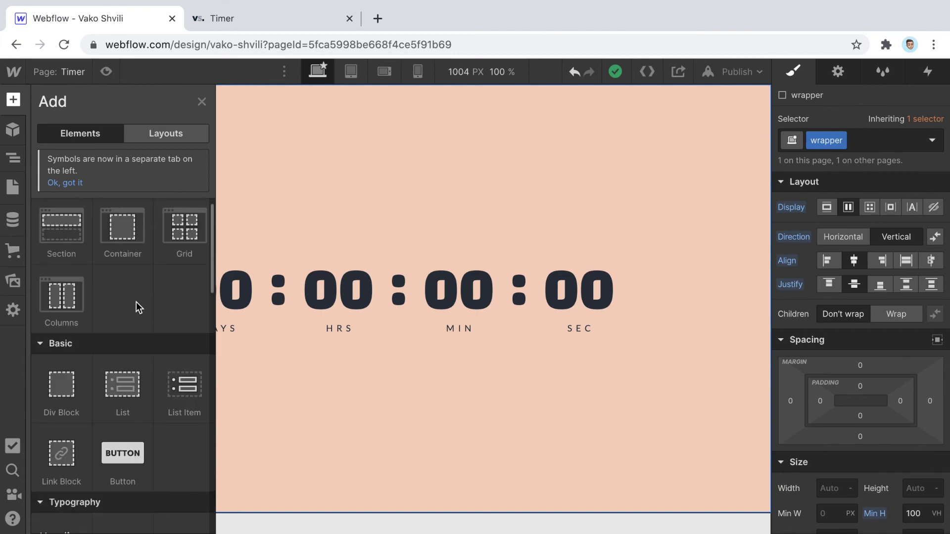
left_click(367, 243)
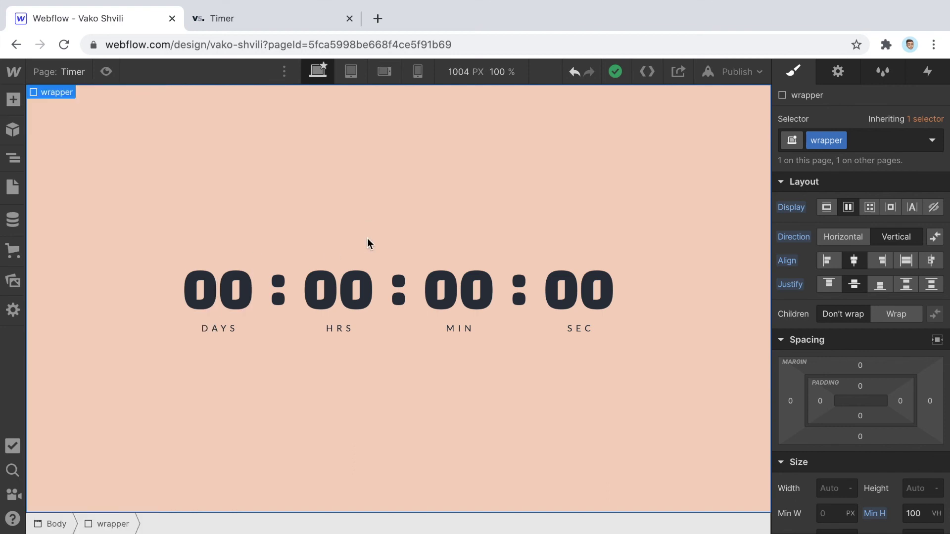
- Insert a heading above the countdown timer reading 'Time until Christmas'
key("ctrl+e")
type("head")
key("Return")
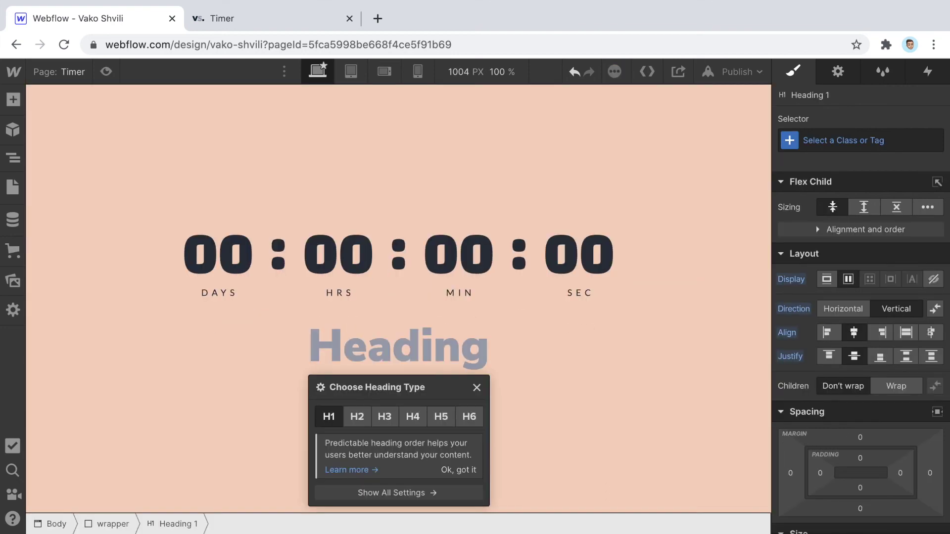
left_click_drag(405, 358, 396, 146)
double_click(359, 261)
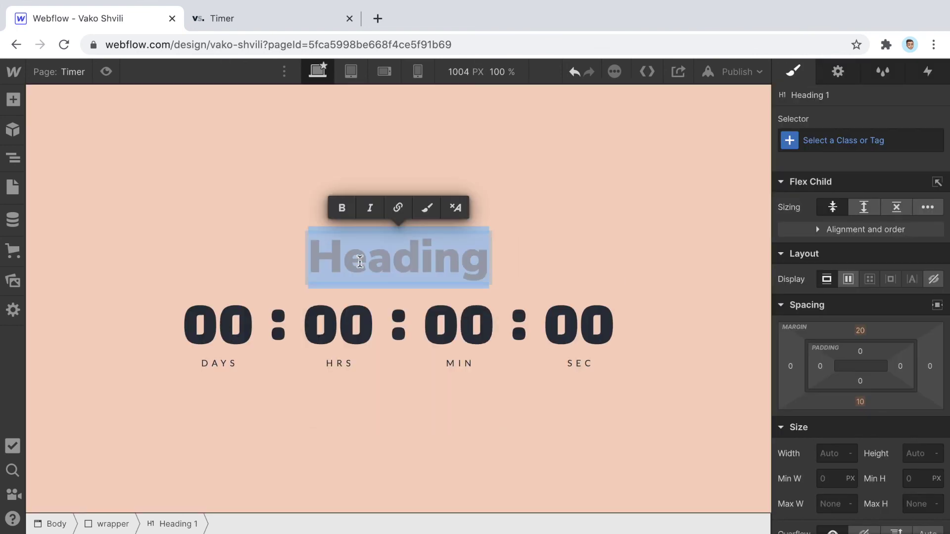
type("Time un")
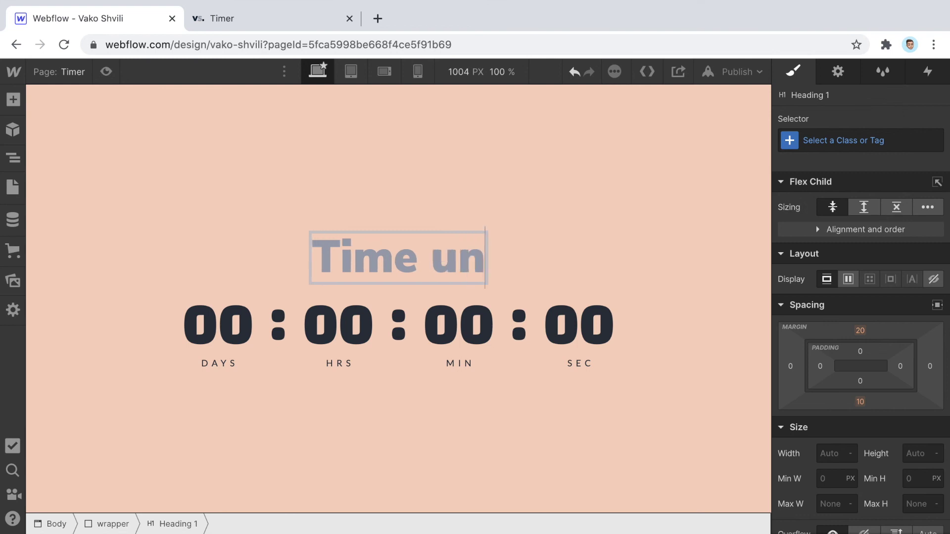
type("til Chr")
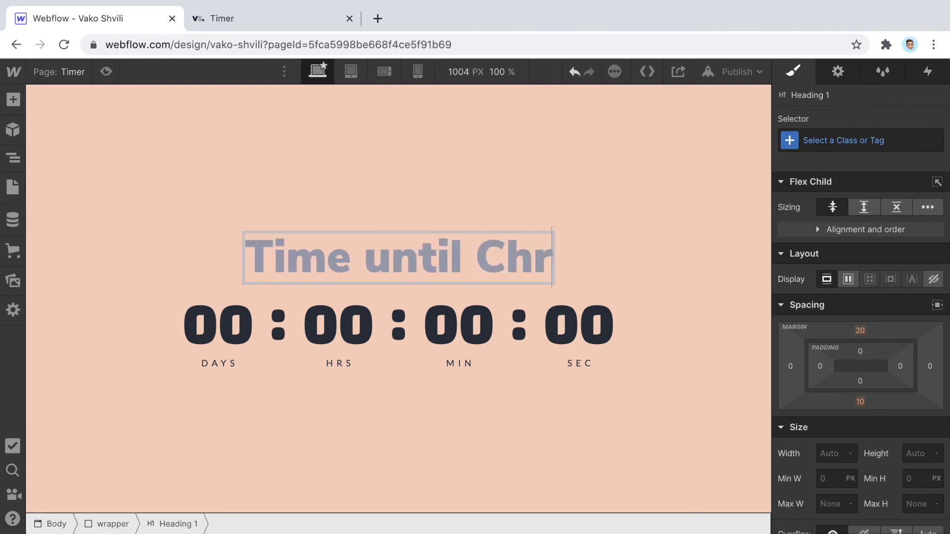
type("istmas")
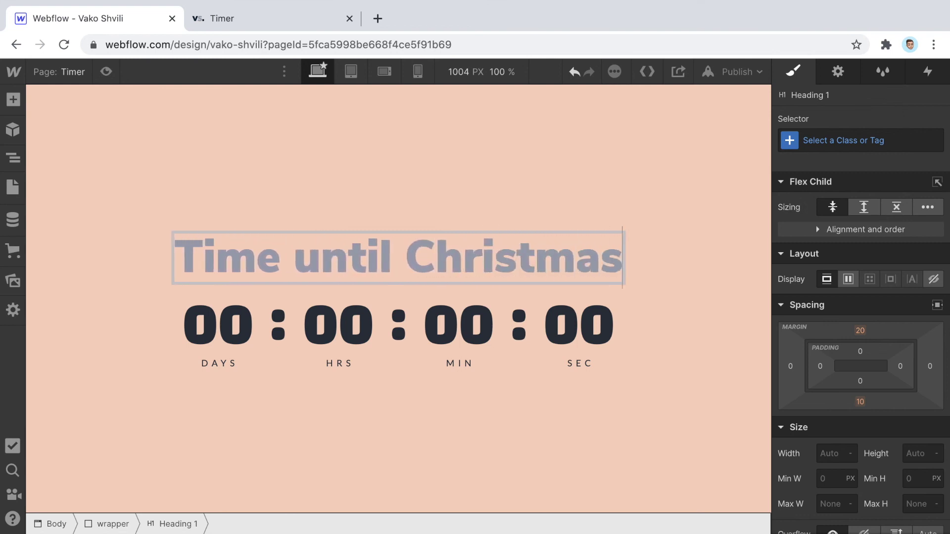
- Select the heading and keep its font as Nunito Sans
left_click(484, 137)
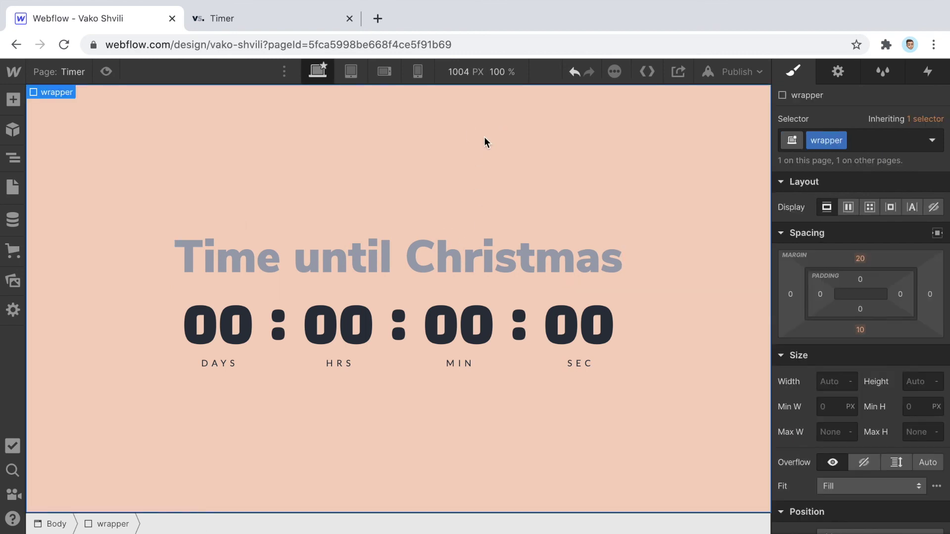
left_click(508, 251)
scroll(885, 386, "down", 5)
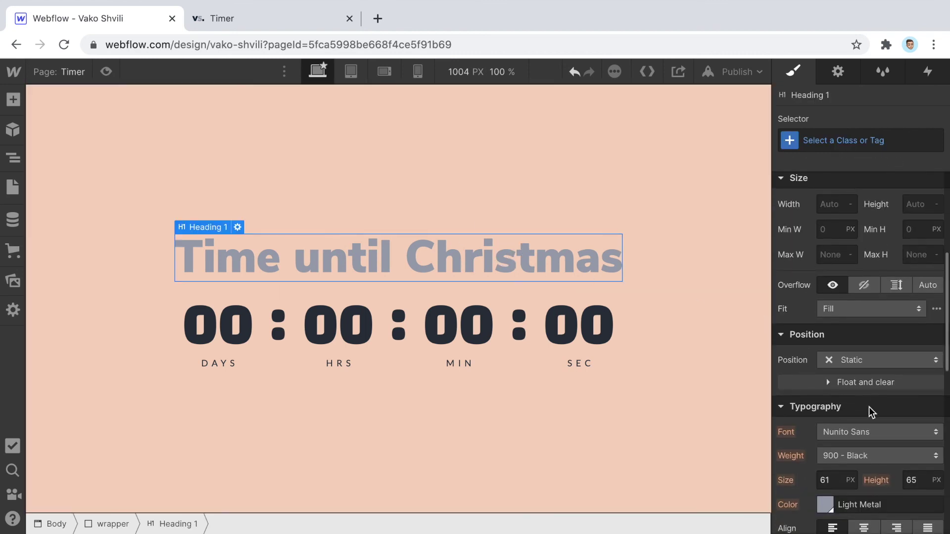
scroll(870, 411, "down", 3)
left_click(841, 283)
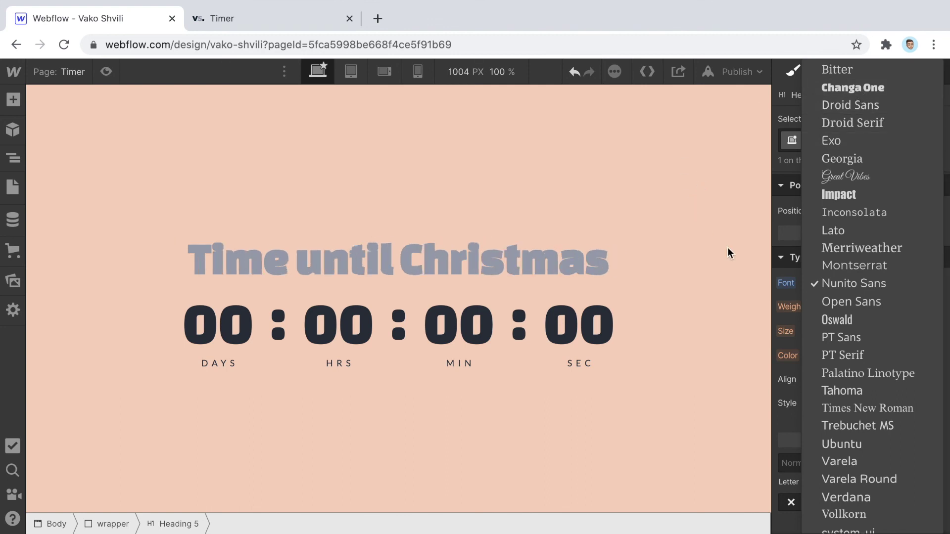
left_click(785, 275)
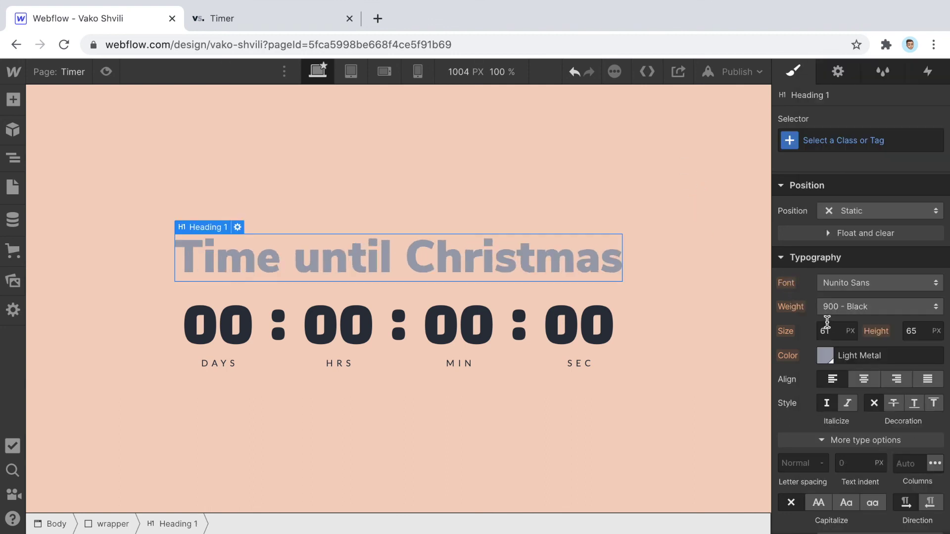
- Color the heading coral #f08065
left_click(825, 355)
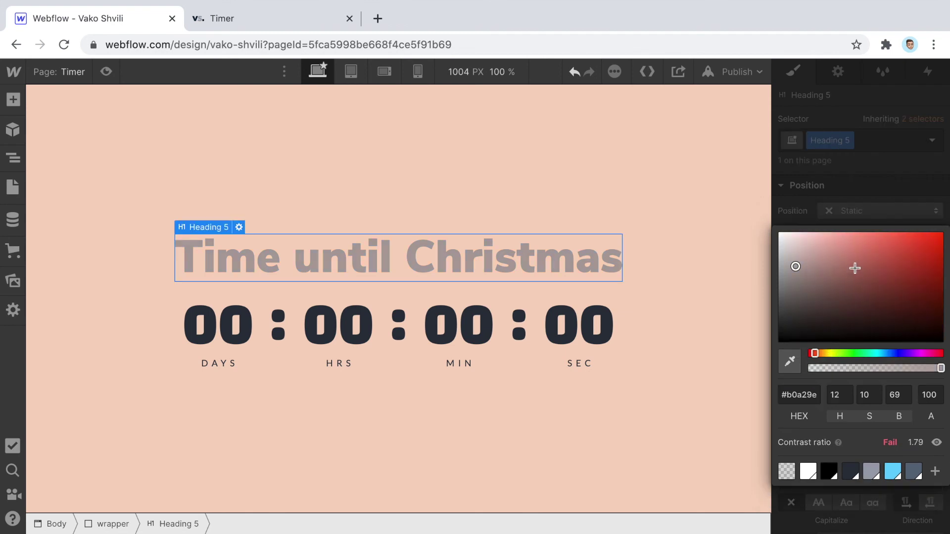
left_click_drag(855, 270, 874, 238)
left_click(861, 223)
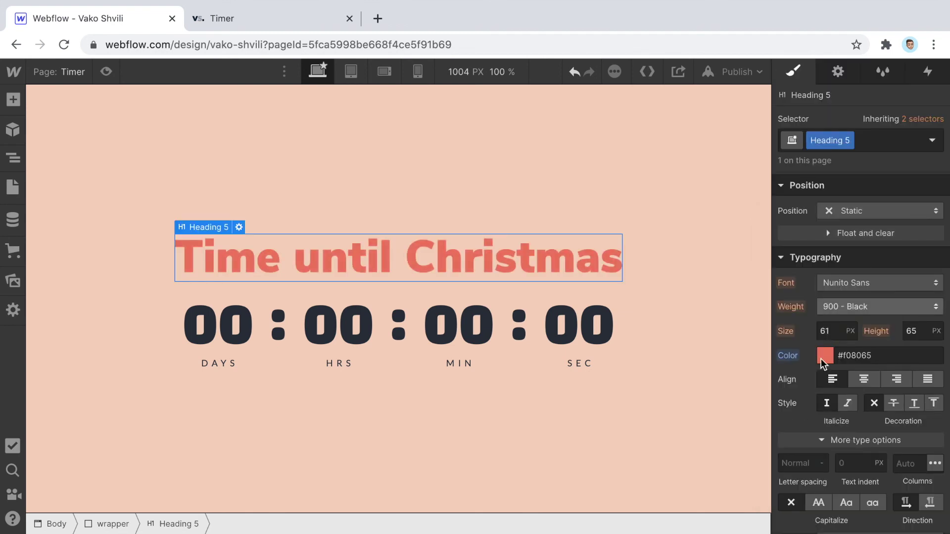
left_click(664, 280)
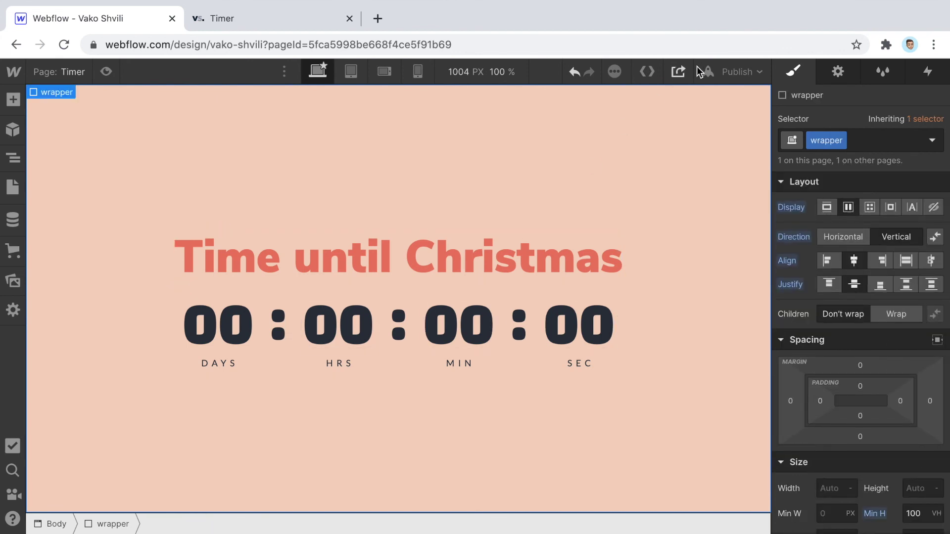
- Republish the page to the selected domain and check the coral heading on the live timer
left_click(737, 70)
left_click(652, 254)
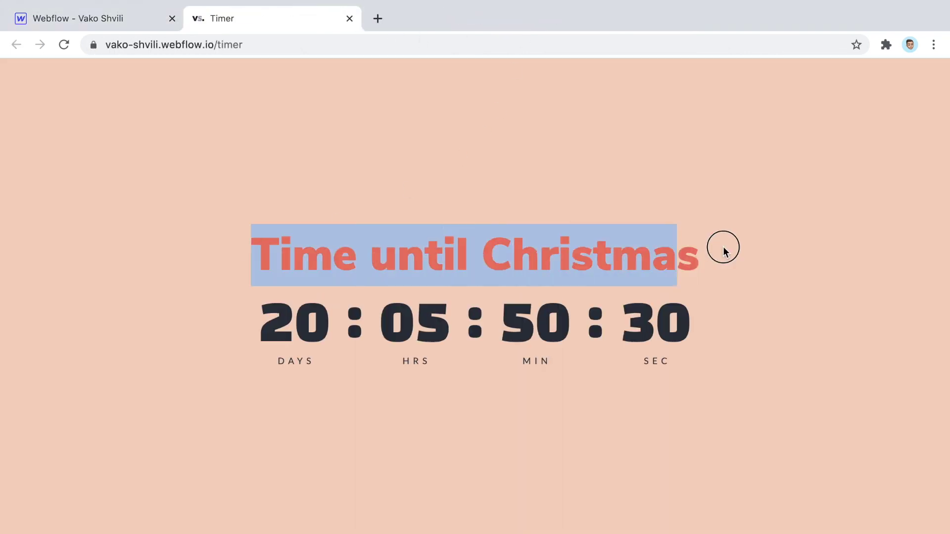
left_click(840, 323)
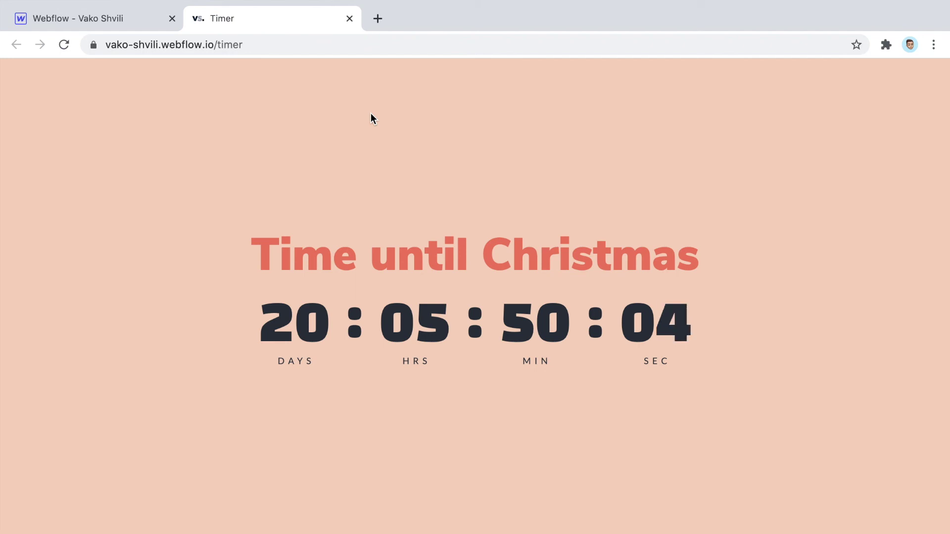
- Back in the designer, select the DAYS box (Box 2) and set its width to 110 px
left_click(113, 19)
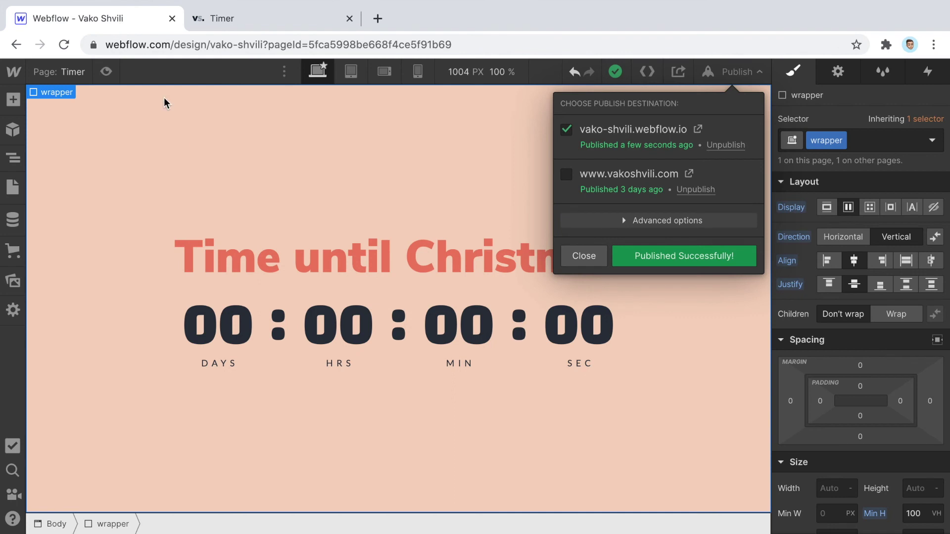
left_click(433, 344)
left_click(252, 337)
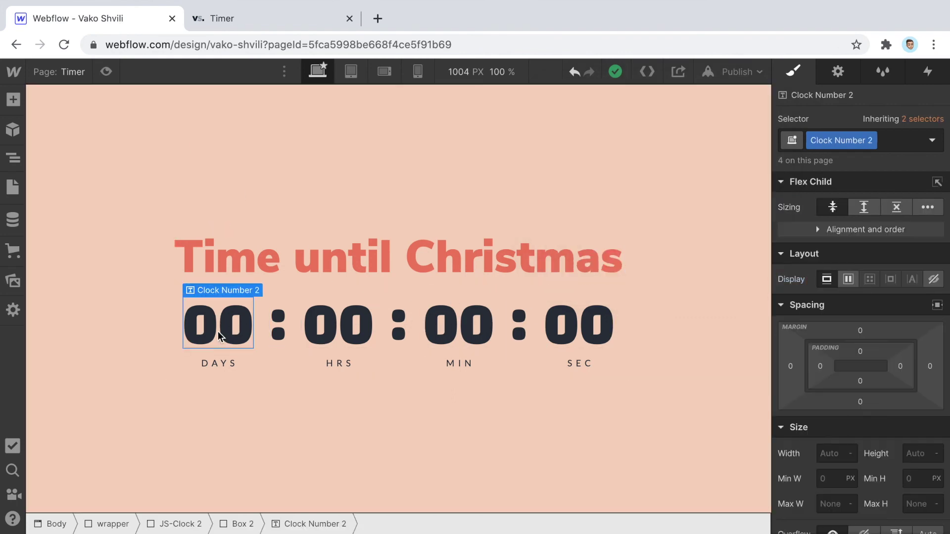
left_click(258, 371)
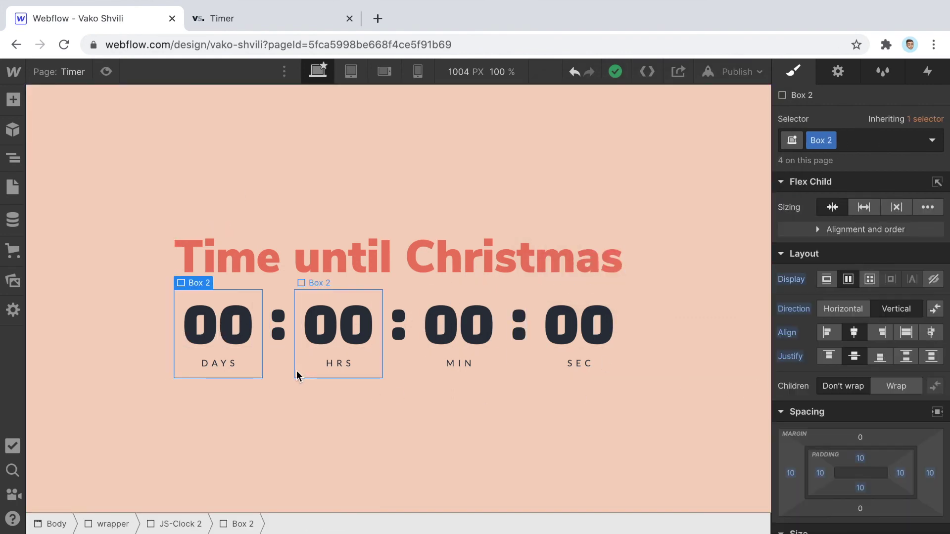
scroll(861, 342, "down", 5)
left_click(834, 324)
type("110")
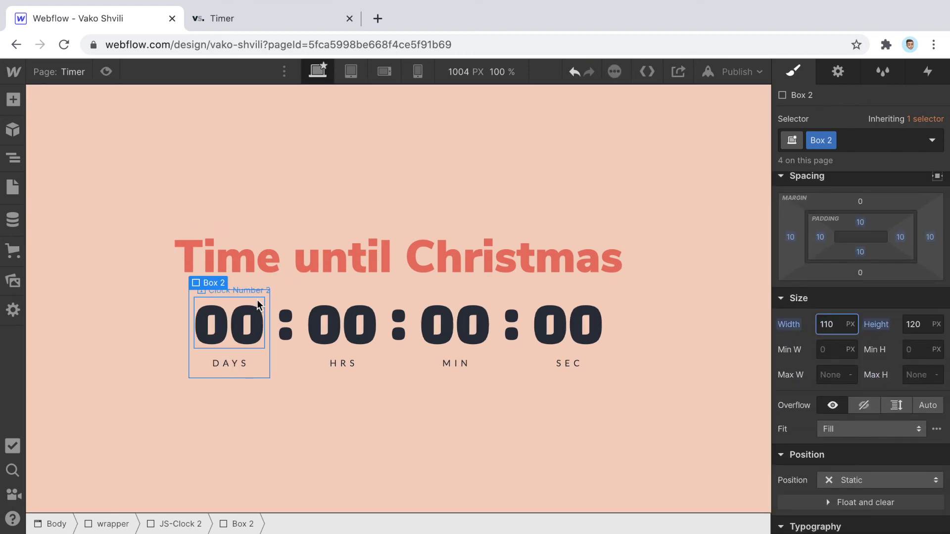
scroll(842, 388, "down", 4)
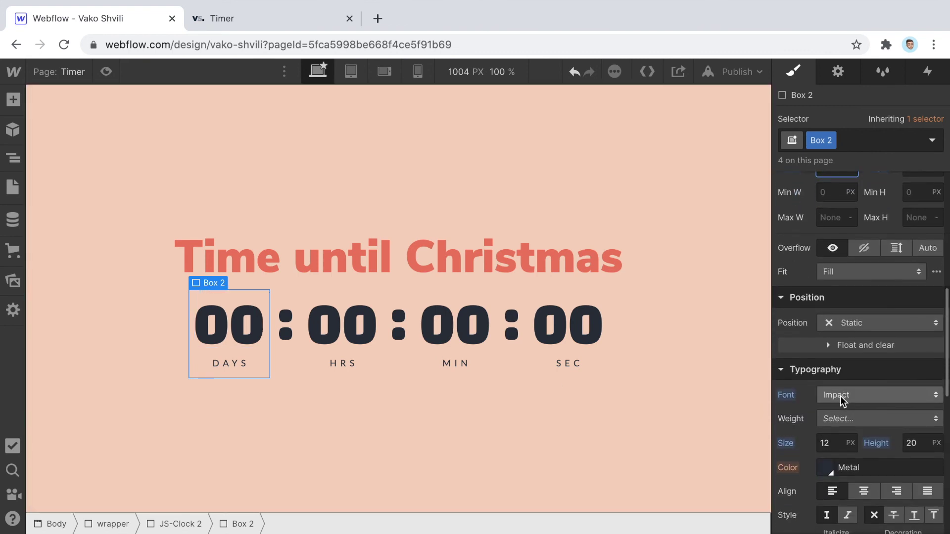
scroll(842, 401, "down", 2)
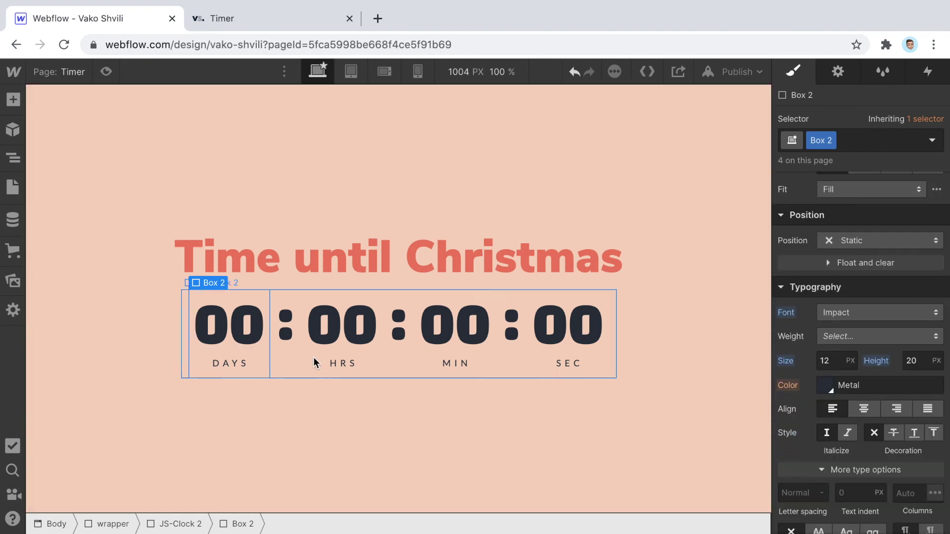